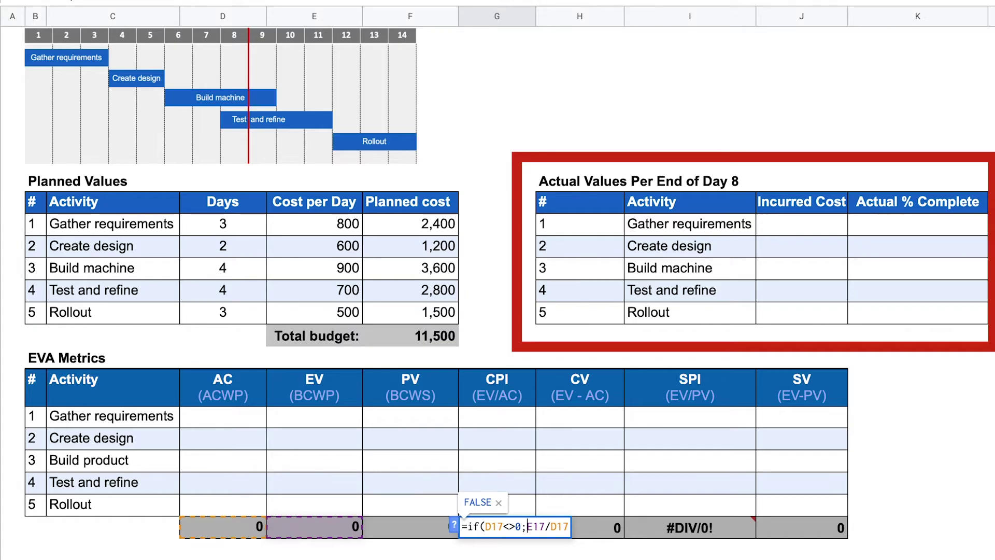
Step: Commit the CPI total formula, then record Gather requirements' actual values as 2400 incurred cost and 100% complete
{"action": "key", "text": "Return"}
{"action": "left_click", "coordinate": [795, 228]}
{"action": "type", "text": "2400"}
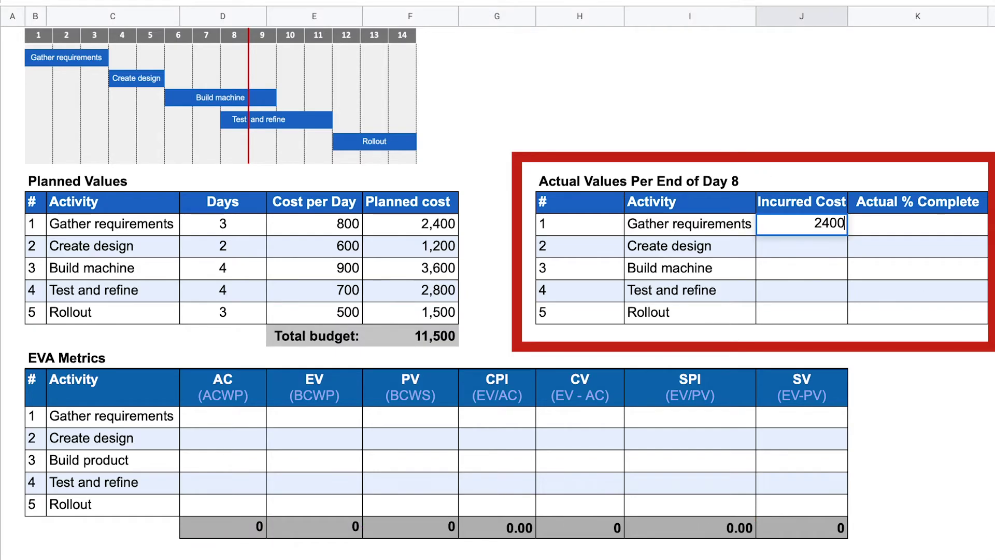
{"action": "left_click", "coordinate": [938, 222]}
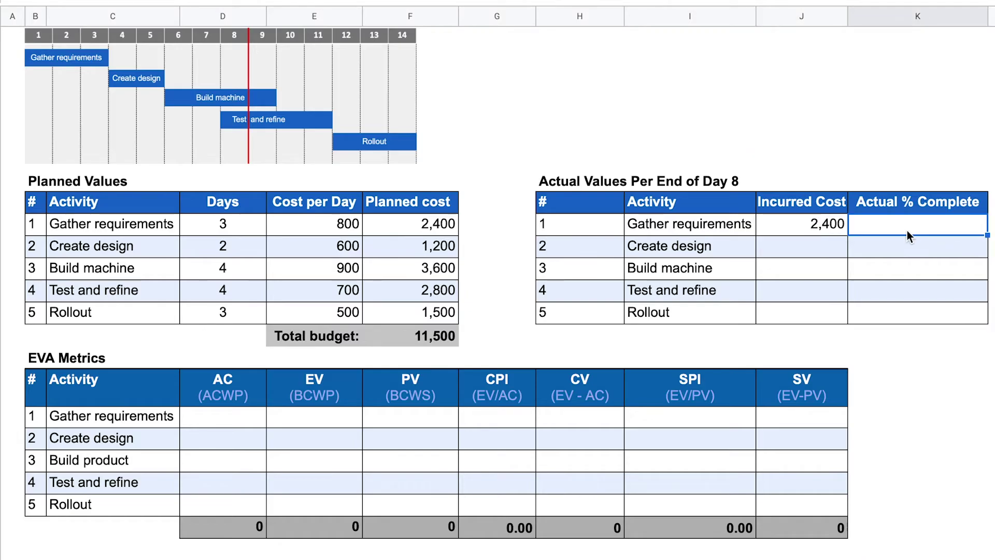
{"action": "type", "text": "100%%"}
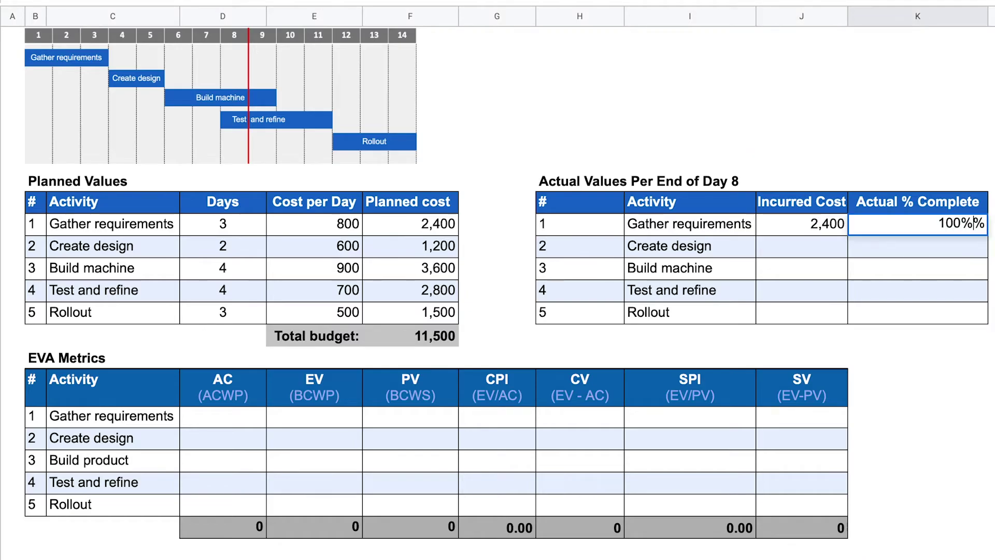
{"action": "key", "text": "BackSpace"}
{"action": "key", "text": "Return"}
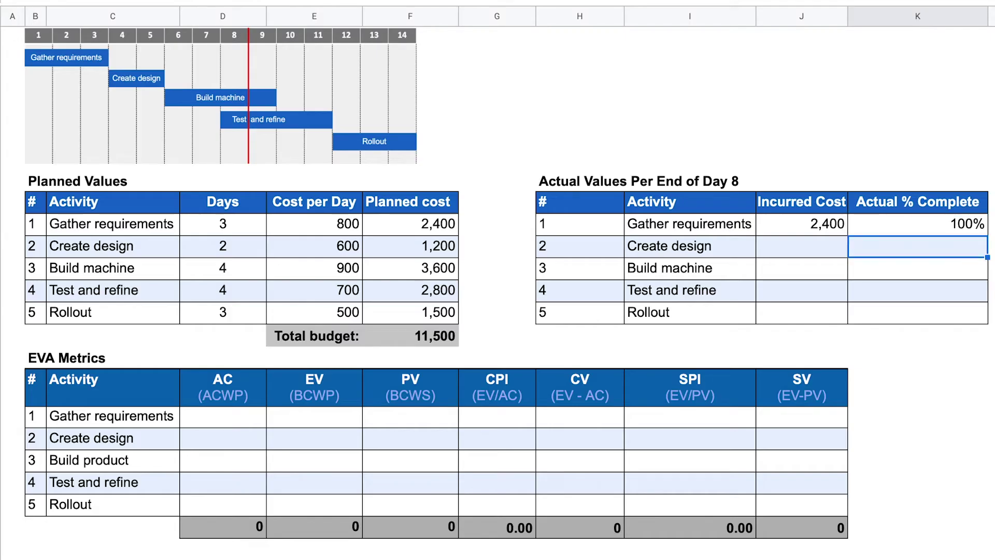
Step: Record the actual values for Create design as 1500 incurred cost and 100% complete
{"action": "left_click", "coordinate": [831, 247]}
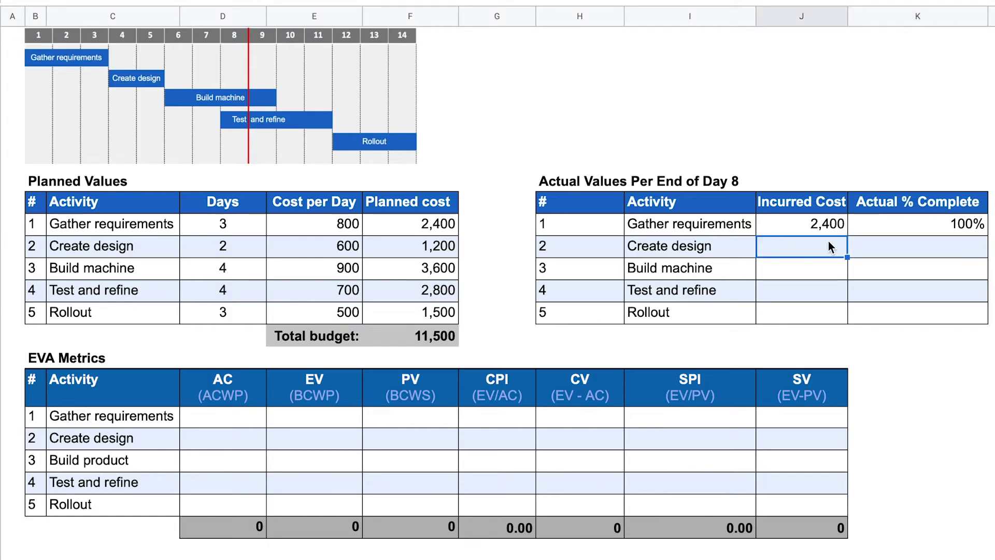
{"action": "type", "text": "1500"}
{"action": "key", "text": "Tab"}
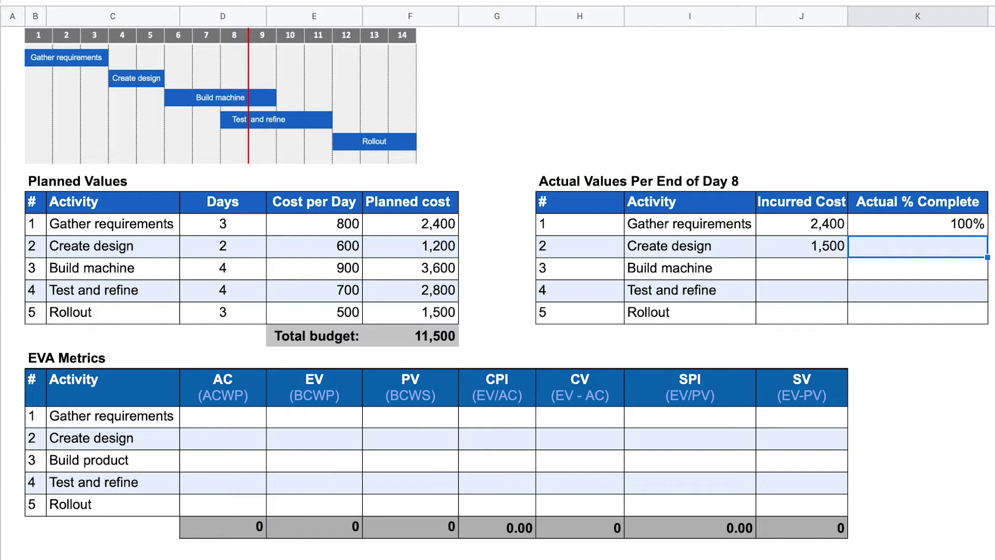
{"action": "type", "text": "100"}
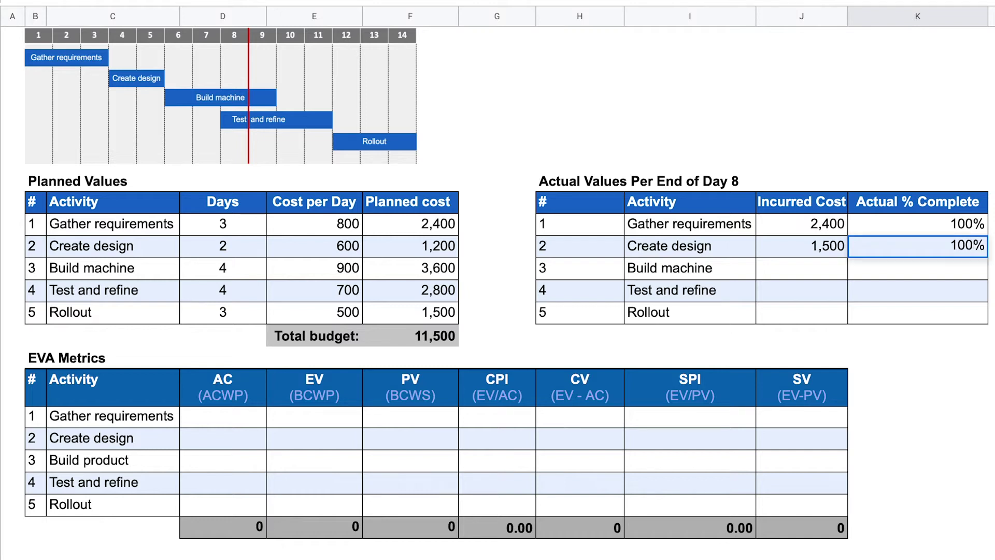
{"action": "key", "text": "Return"}
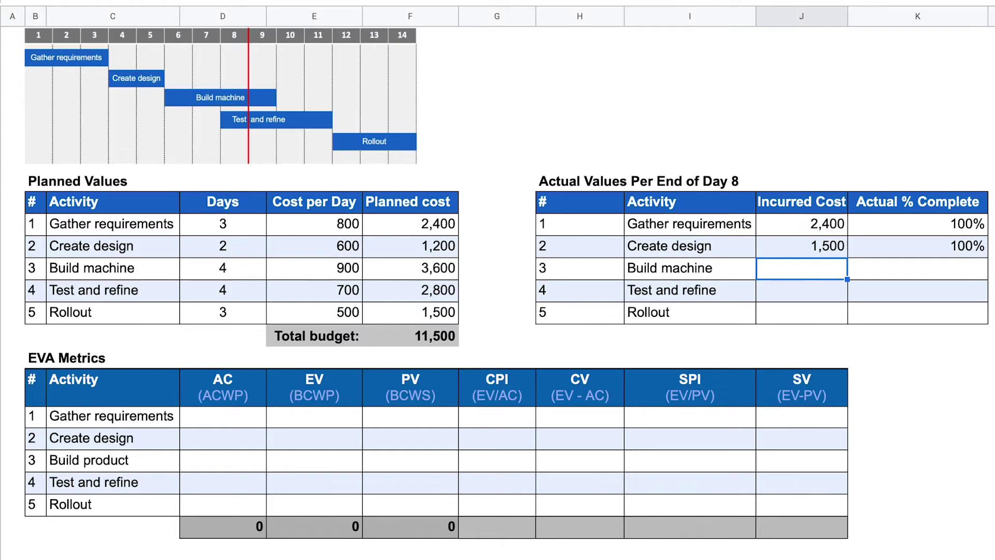
Step: Record the actual values for Build machine as 2700 incurred cost and 50% complete
{"action": "type", "text": "2700"}
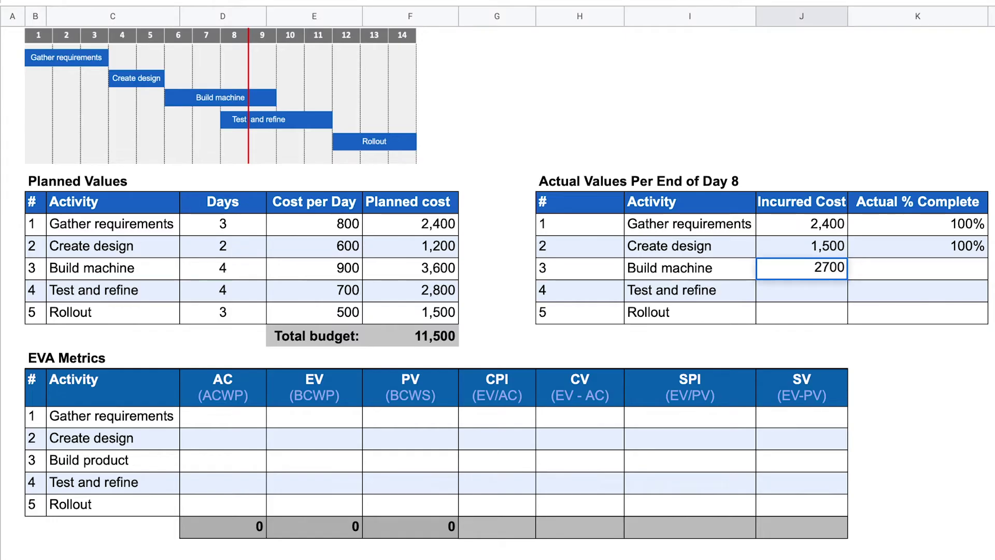
{"action": "key", "text": "Tab"}
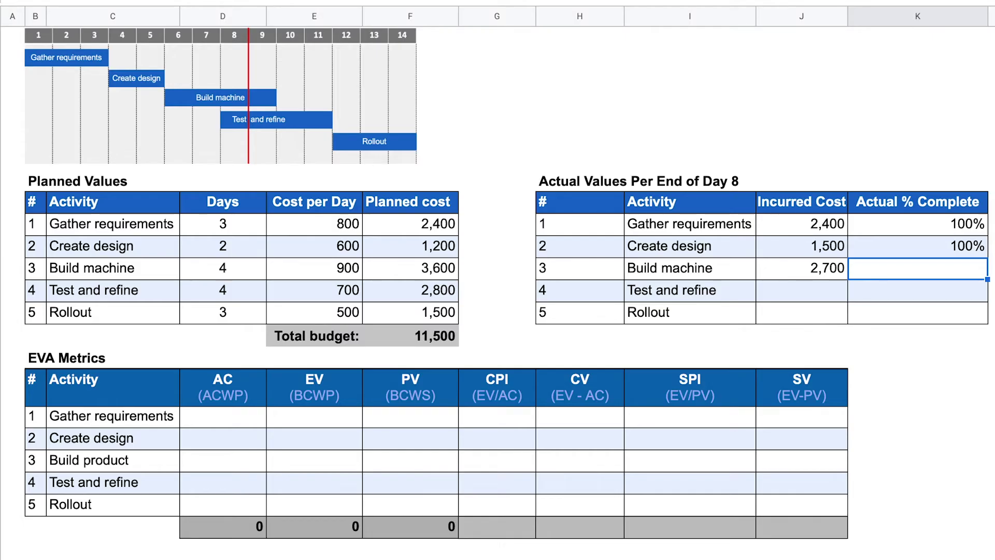
{"action": "type", "text": "50"}
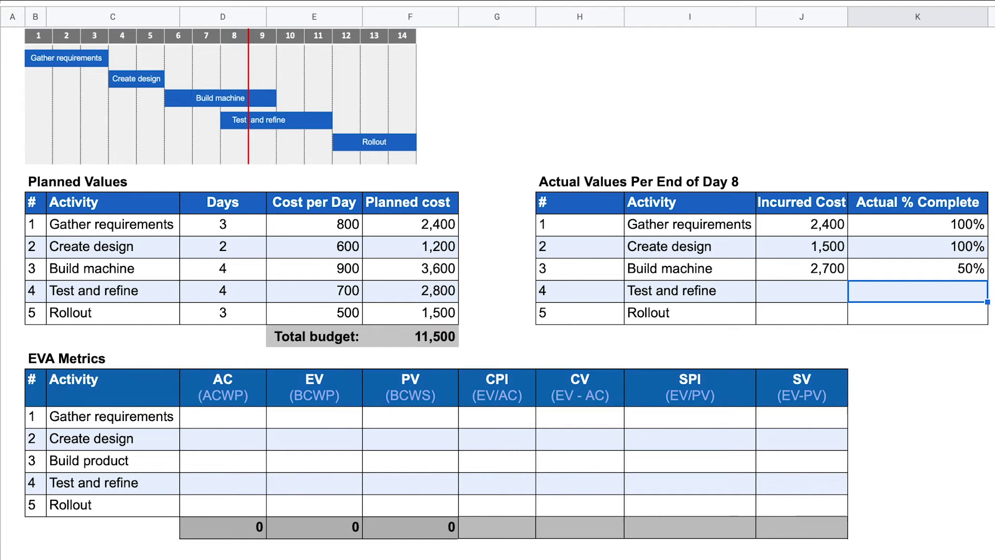
Step: Record the actual values for Test and refine as 700 incurred cost and 25% complete
{"action": "left_click", "coordinate": [802, 291]}
{"action": "type", "text": "700"}
{"action": "key", "text": "Tab"}
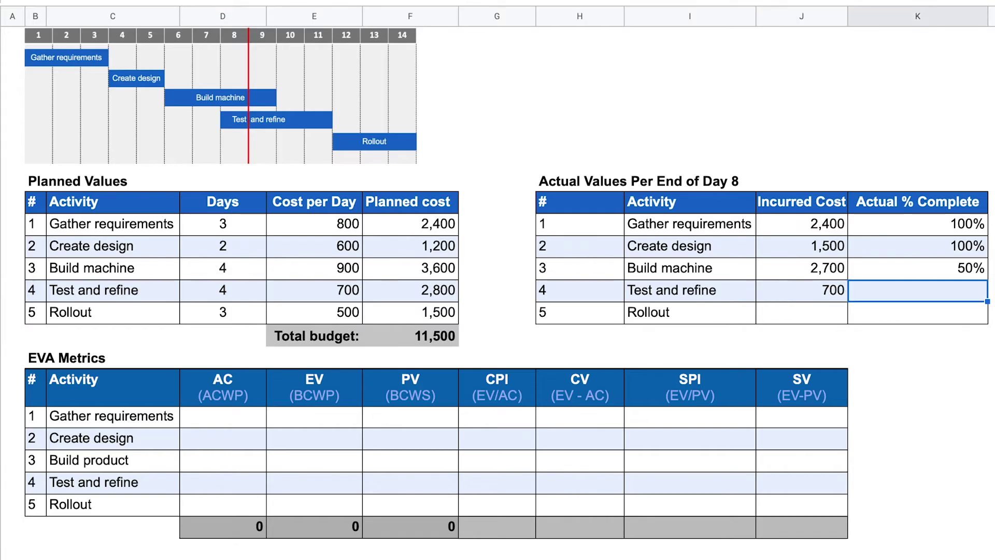
{"action": "type", "text": "25"}
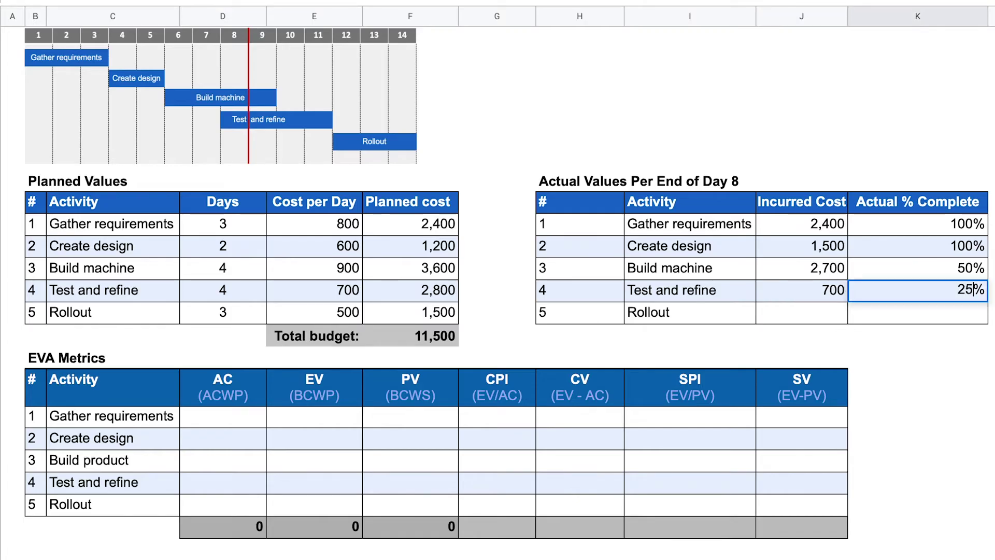
{"action": "key", "text": "Return"}
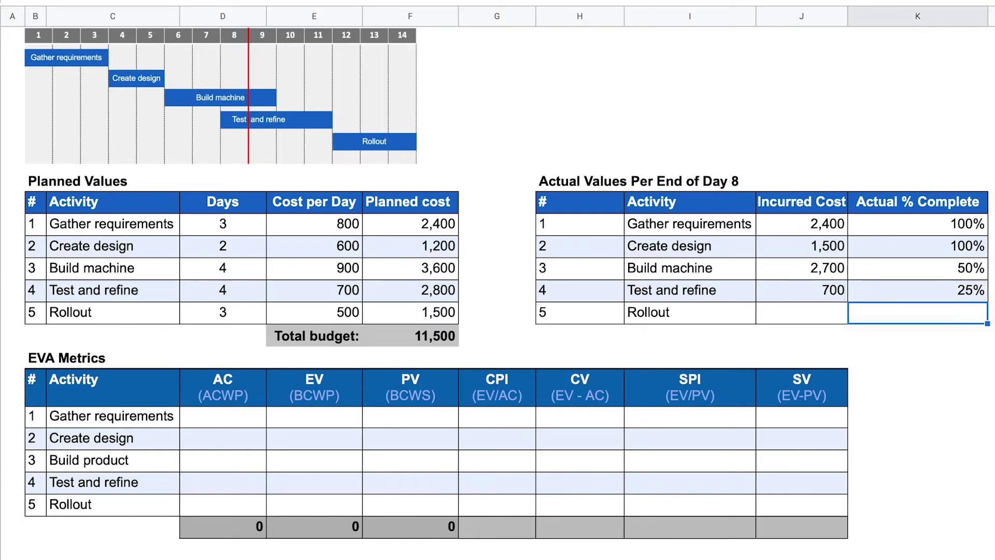
Step: Record the actual values for Rollout as 0 incurred cost and 0% complete
{"action": "left_click", "coordinate": [801, 313]}
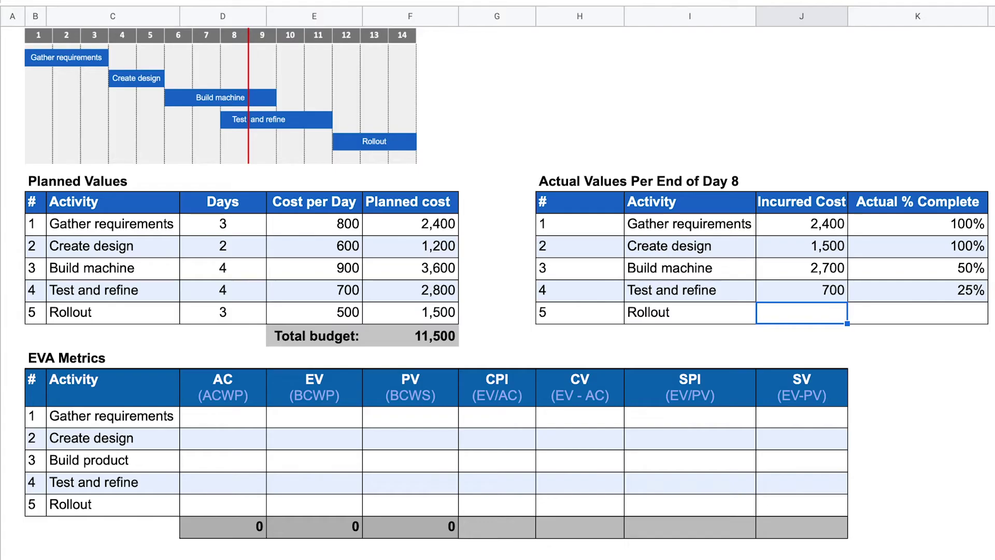
{"action": "type", "text": "0"}
{"action": "key", "text": "Tab"}
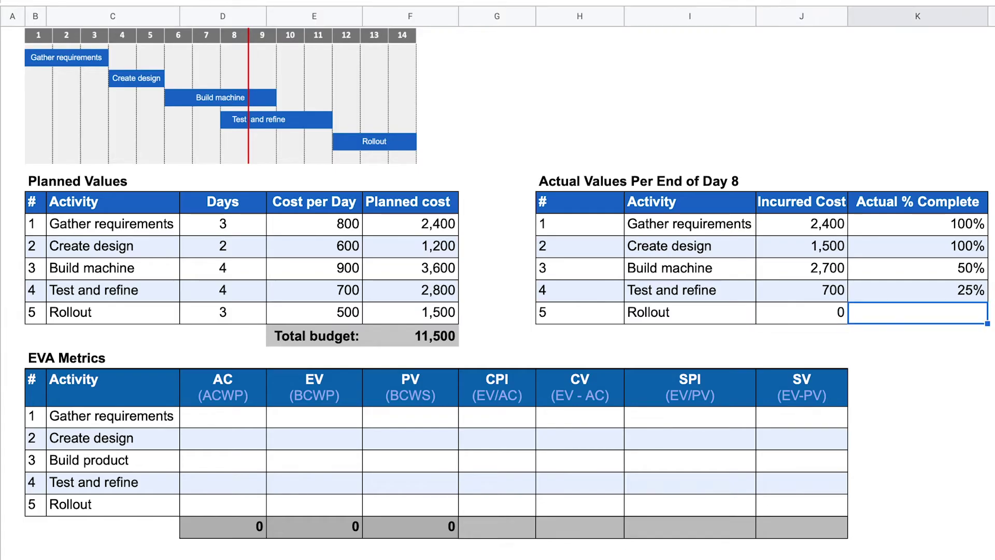
{"action": "type", "text": "0"}
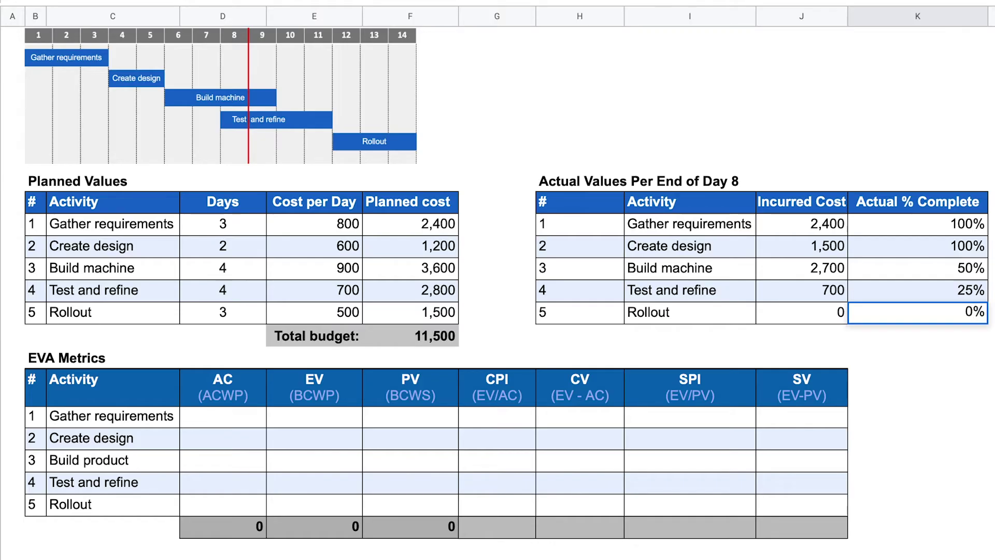
{"action": "key", "text": "Tab"}
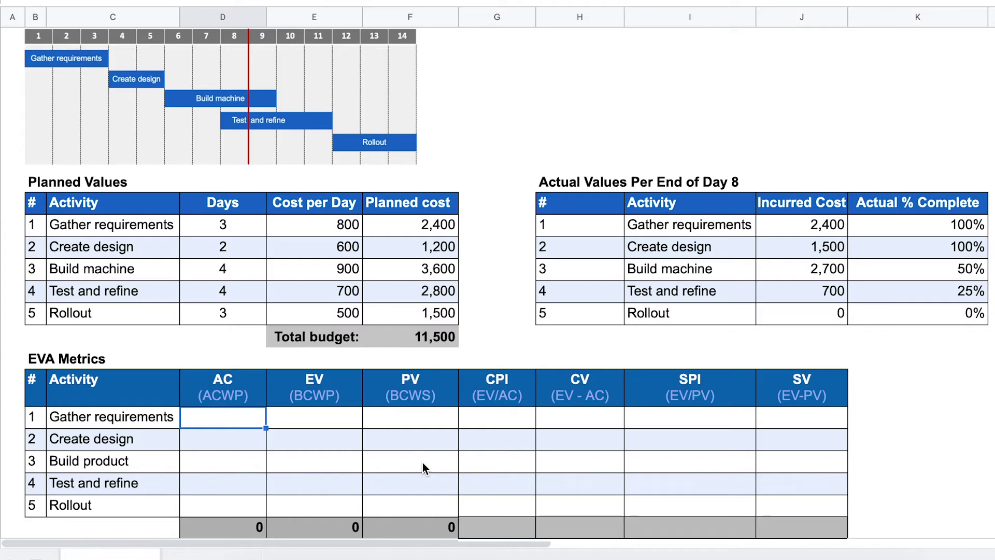
Step: Fill the AC column of the EVA Metrics table for activities 1 to 5 with 2400, 1500, 2700, 700 and 0
{"action": "type", "text": "2400"}
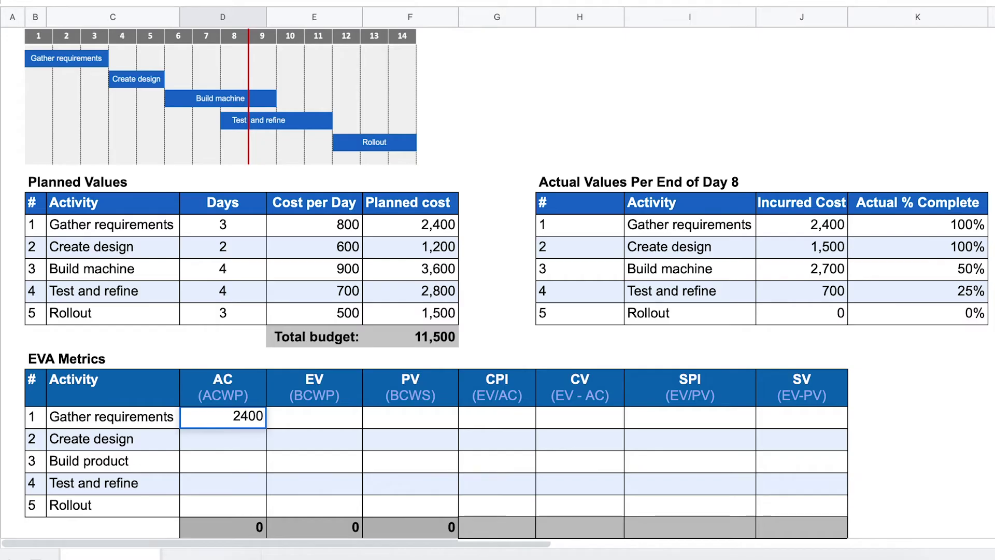
{"action": "key", "text": "Return"}
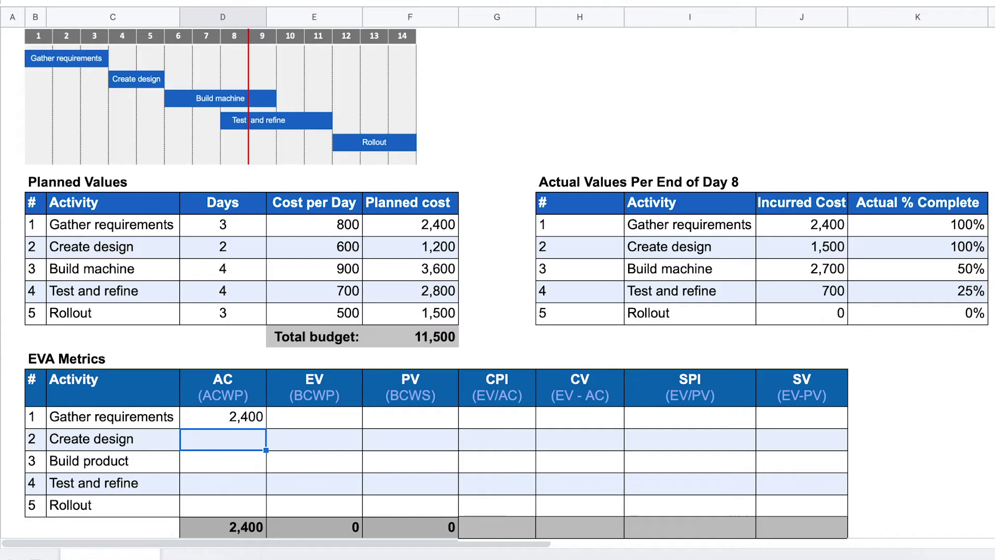
{"action": "type", "text": "1,5"}
{"action": "type", "text": "00"}
{"action": "key", "text": "Return"}
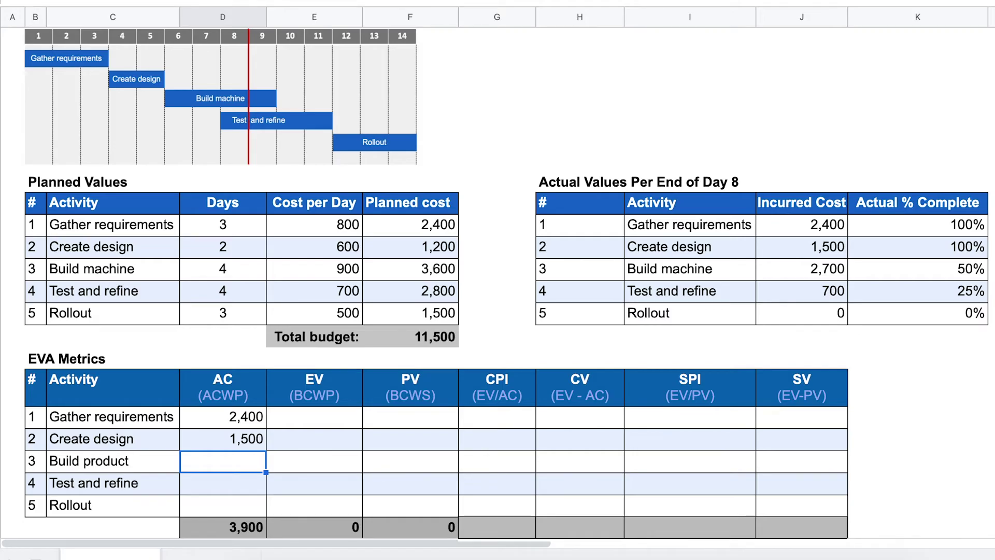
{"action": "type", "text": "2700"}
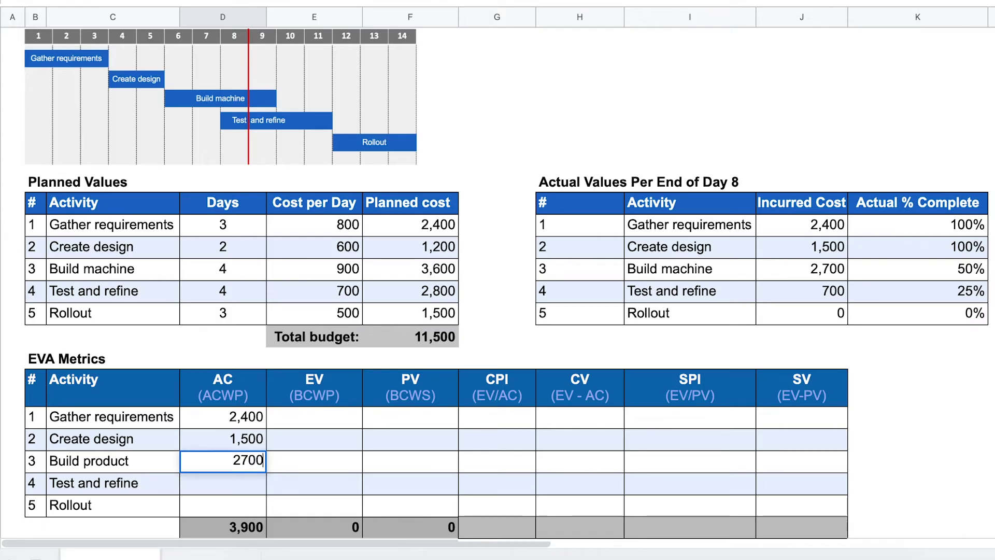
{"action": "key", "text": "Return"}
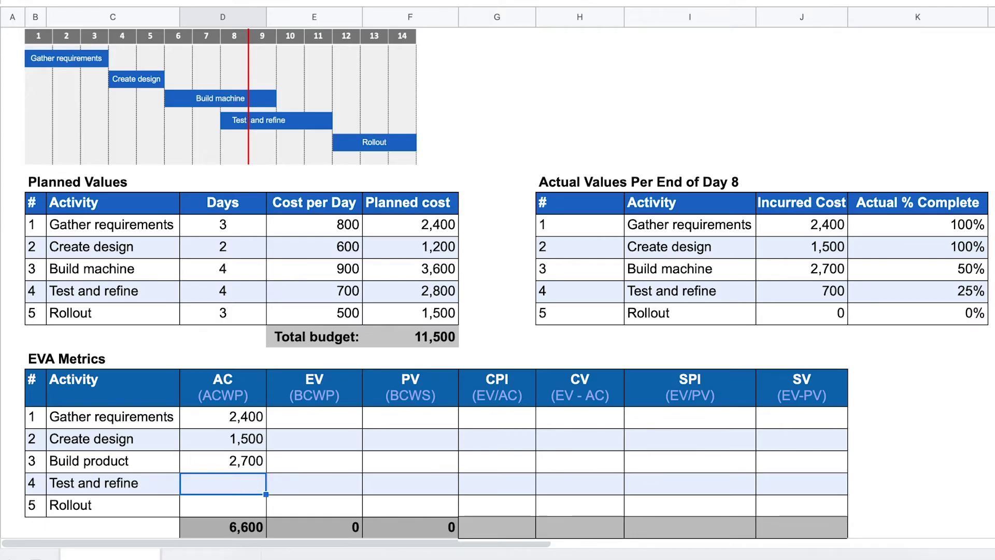
{"action": "type", "text": "700"}
{"action": "key", "text": "Return"}
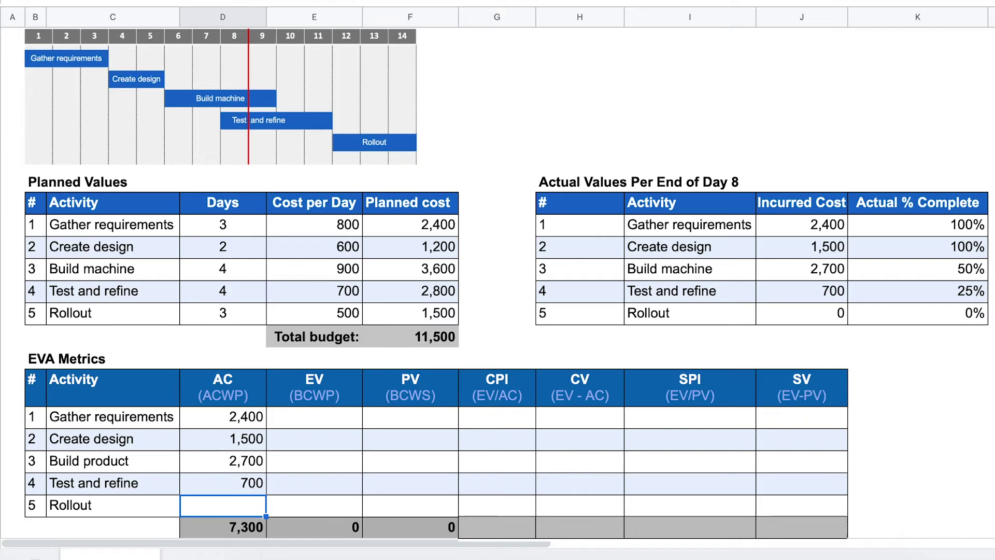
{"action": "type", "text": "0"}
{"action": "key", "text": "Tab"}
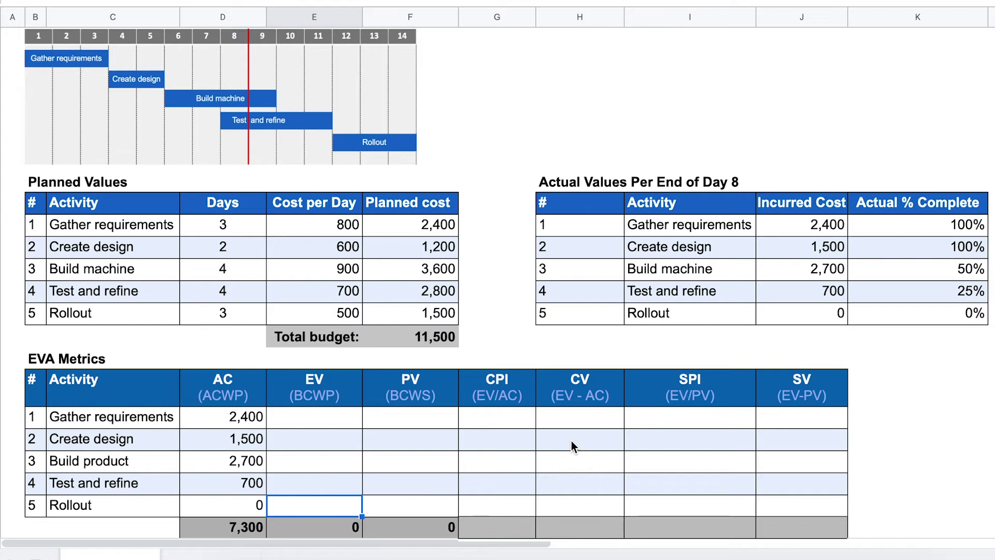
Step: Enter the EV values in the EVA Metrics table: 2400 for Gather requirements and 1200 for Create design
{"action": "key", "text": "Up"}
{"action": "key", "text": "Up"}
{"action": "key", "text": "Up"}
{"action": "key", "text": "Up"}
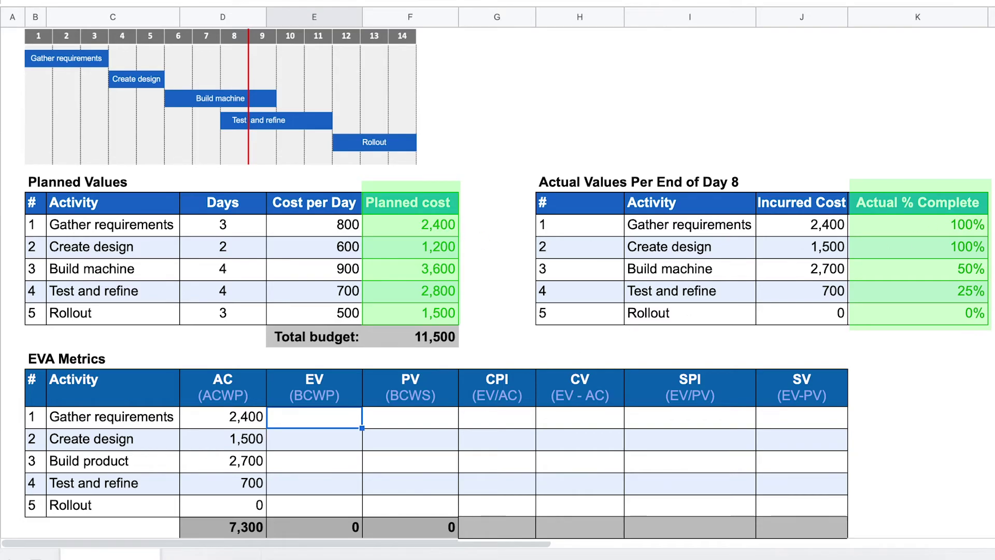
{"action": "type", "text": "2400"}
{"action": "key", "text": "Return"}
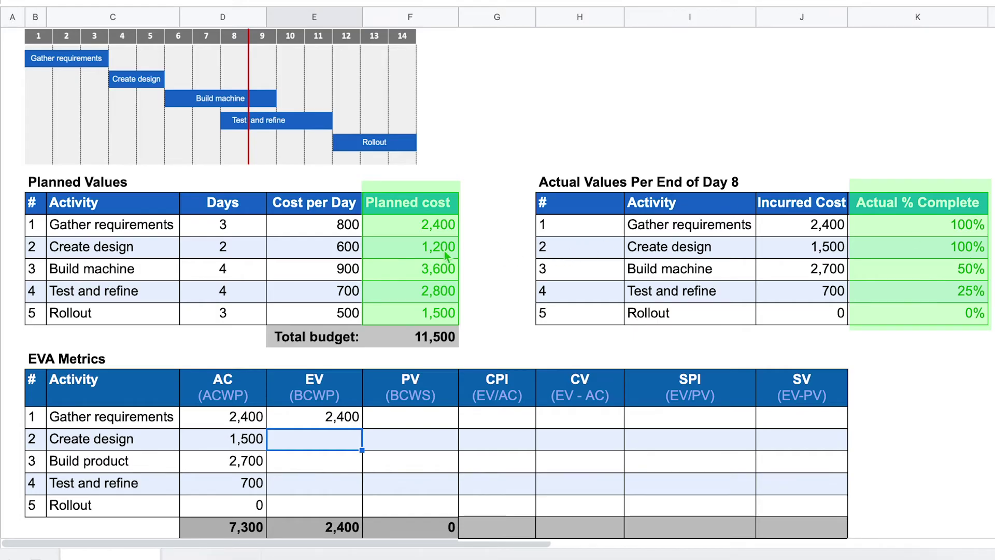
{"action": "type", "text": "1,200"}
{"action": "key", "text": "Down"}
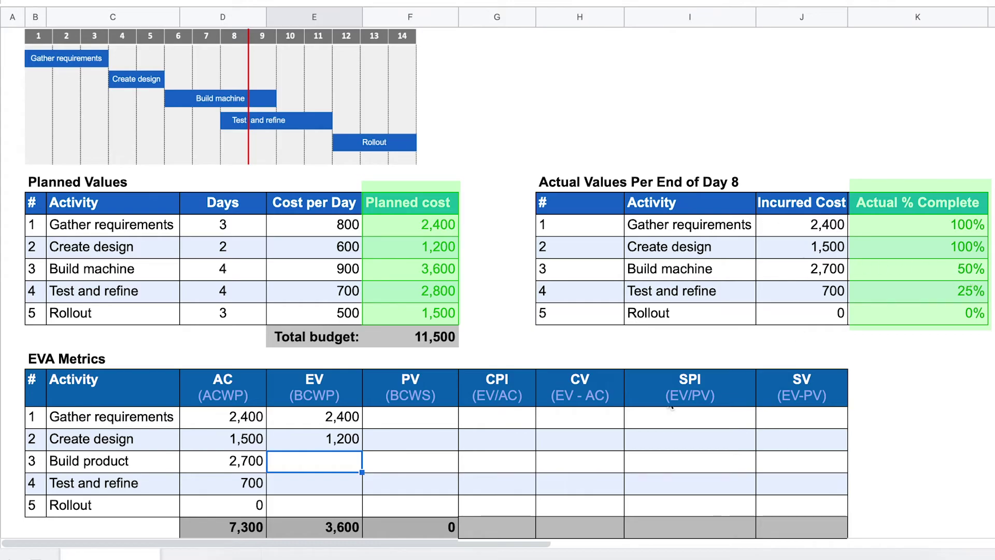
Step: Complete the EV column with 1800 for Build product, 700 for Test and refine, and 0 for Rollout
{"action": "type", "text": "1,80"}
{"action": "type", "text": "00"}
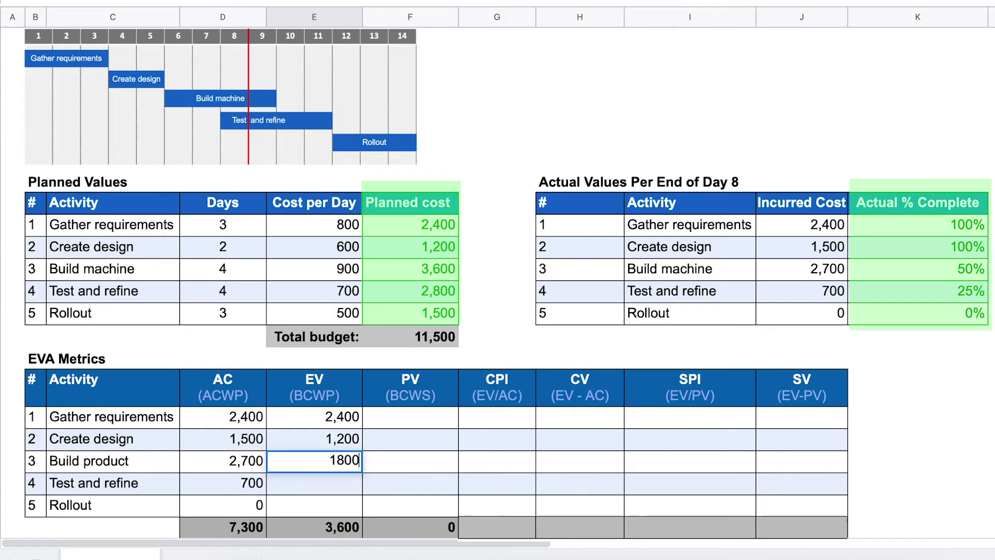
{"action": "key", "text": "Return"}
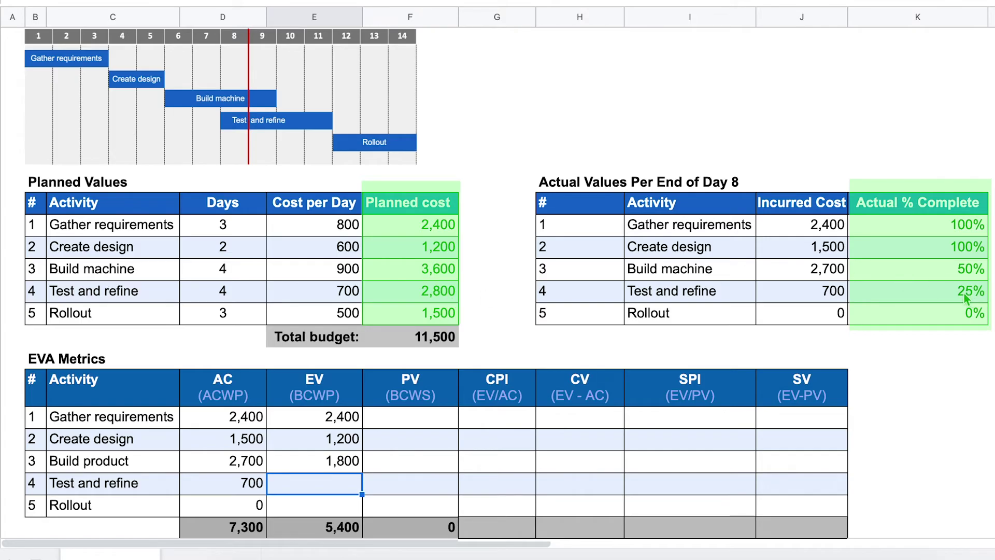
{"action": "type", "text": "700"}
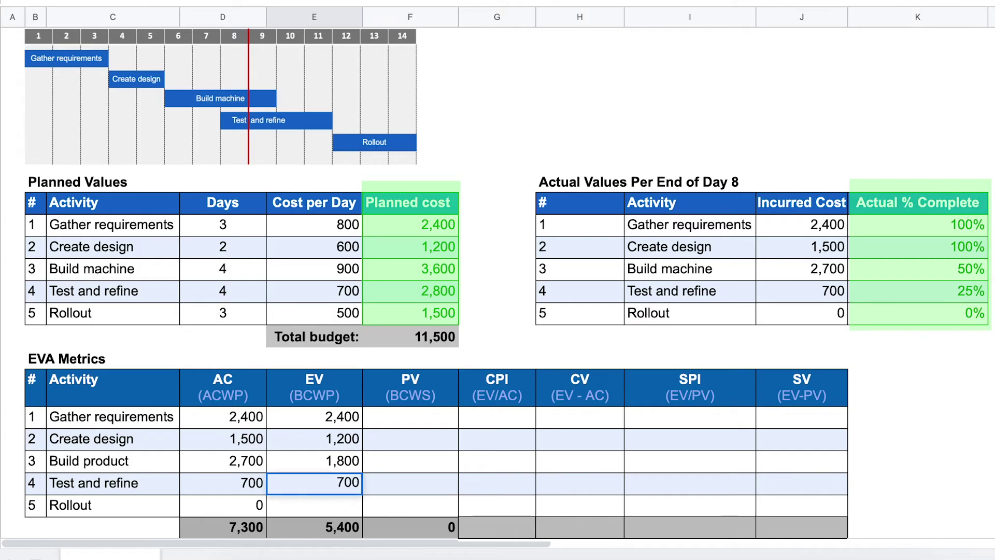
{"action": "key", "text": "Return"}
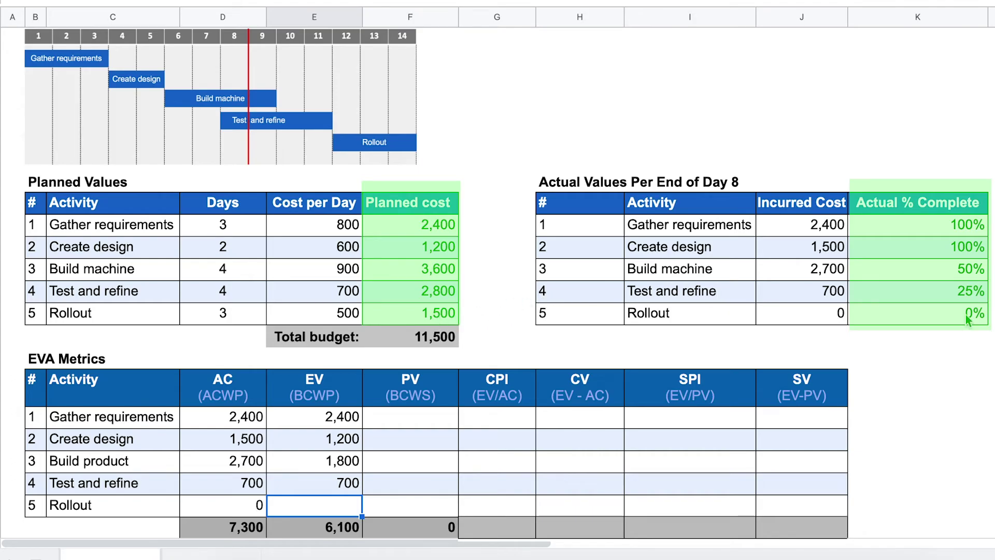
{"action": "key", "text": "Return"}
Step: Enter 2400 as the PV of Gather requirements in the EVA Metrics table
{"action": "left_click", "coordinate": [371, 512]}
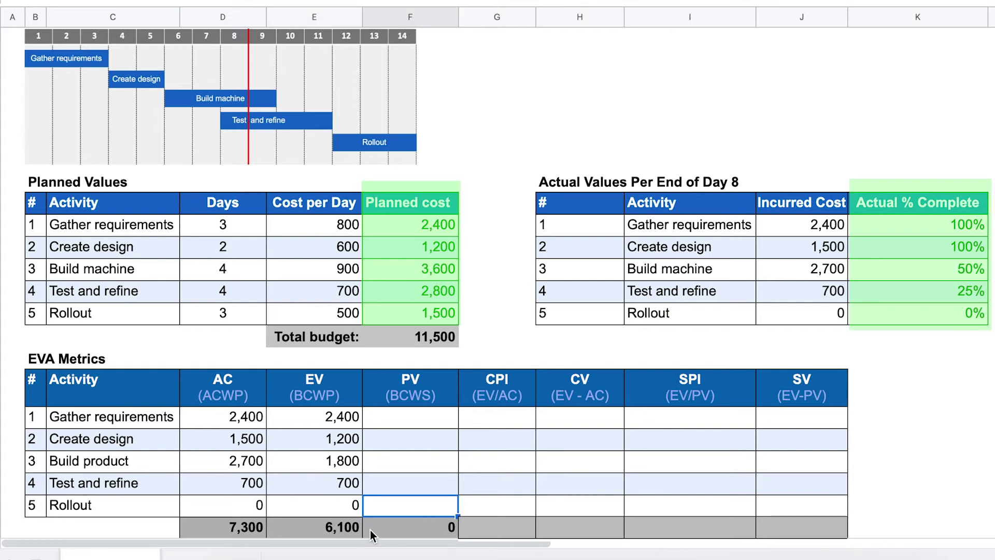
{"action": "key", "text": "Up"}
{"action": "key", "text": "Up"}
{"action": "key", "text": "Up"}
{"action": "key", "text": "Up"}
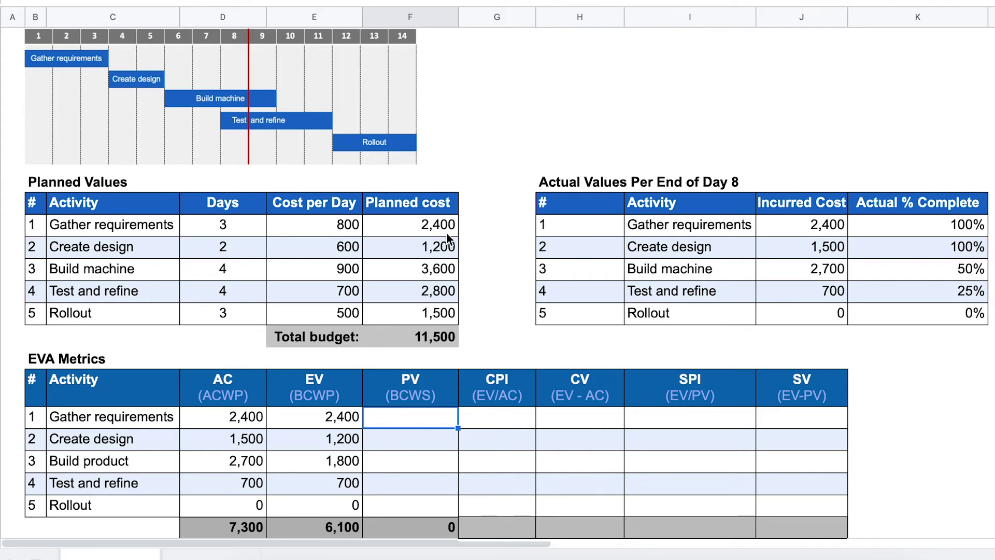
{"action": "type", "text": "2400"}
{"action": "key", "text": "Return"}
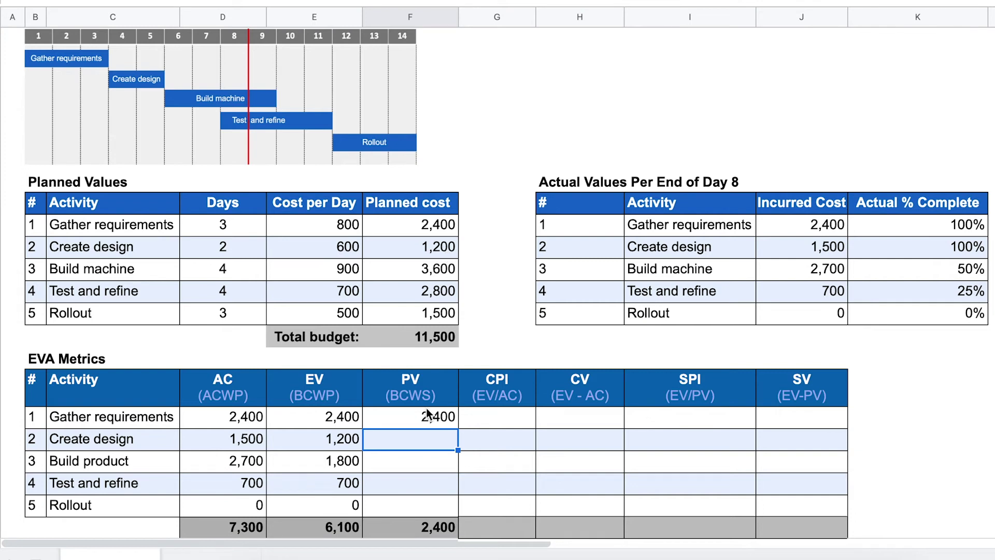
Step: Complete the PV column with 1200 for Create design, 2700 for Build product, 700 for Test and refine, and 0 for Rollout
{"action": "type", "text": "1200"}
{"action": "key", "text": "Return"}
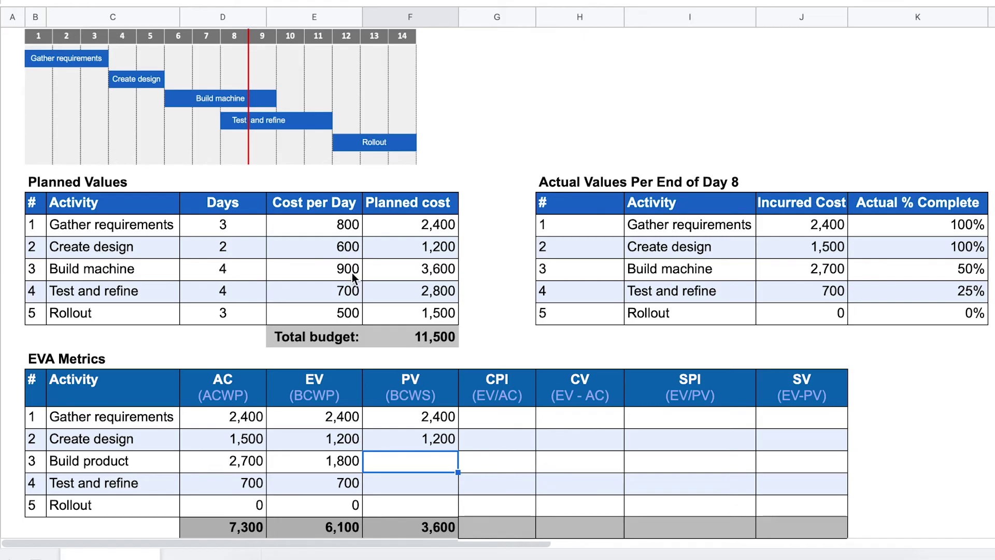
{"action": "type", "text": "2700"}
{"action": "key", "text": "Return"}
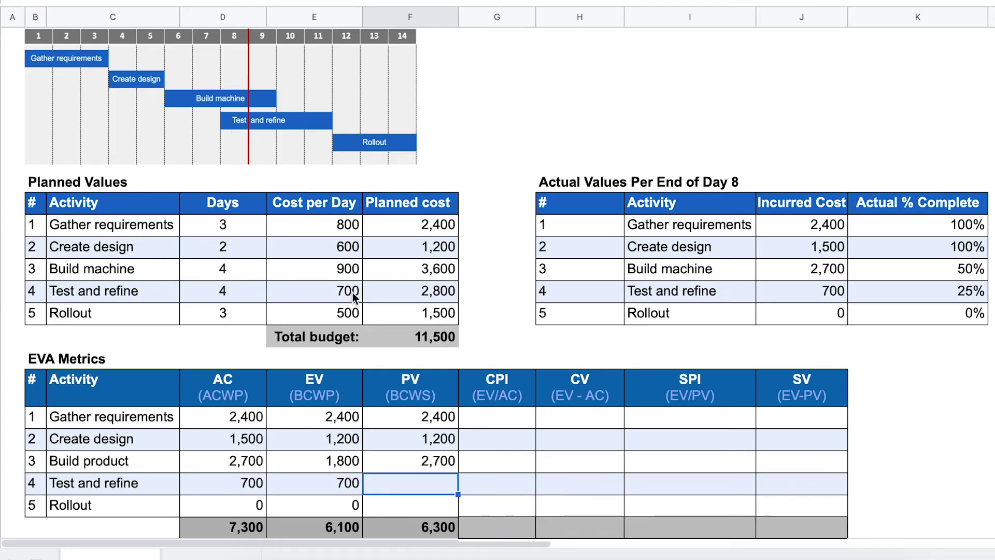
{"action": "type", "text": "700"}
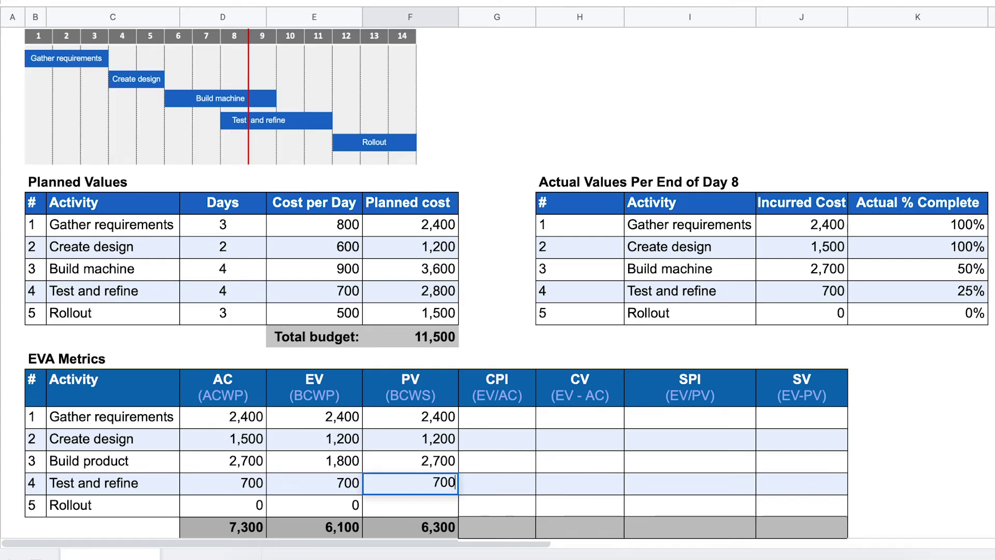
{"action": "key", "text": "Return"}
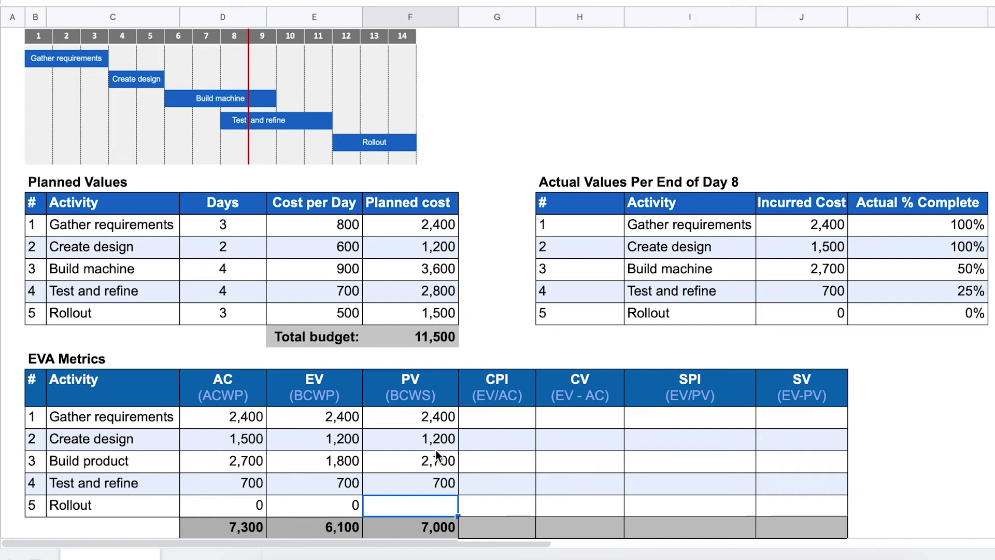
{"action": "type", "text": "0"}
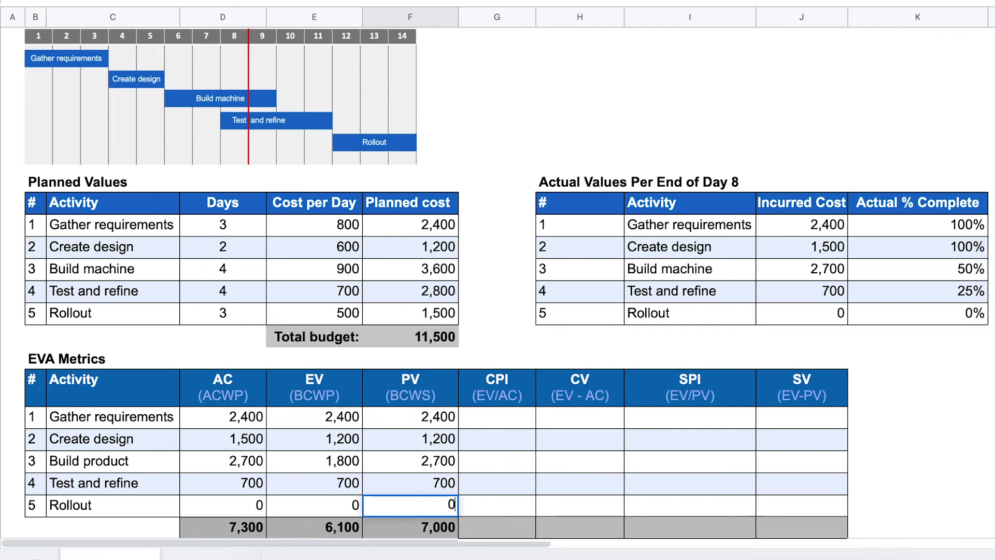
{"action": "key", "text": "Tab"}
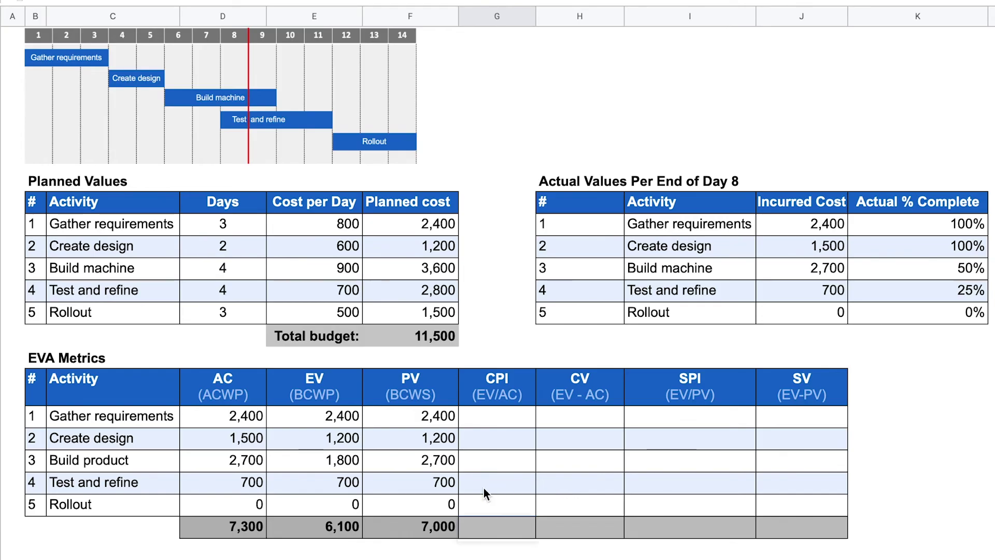
Step: Calculate the overall CPI in the totals row of the EVA Metrics table with the formula =E17/D17
{"action": "type", "text": "="}
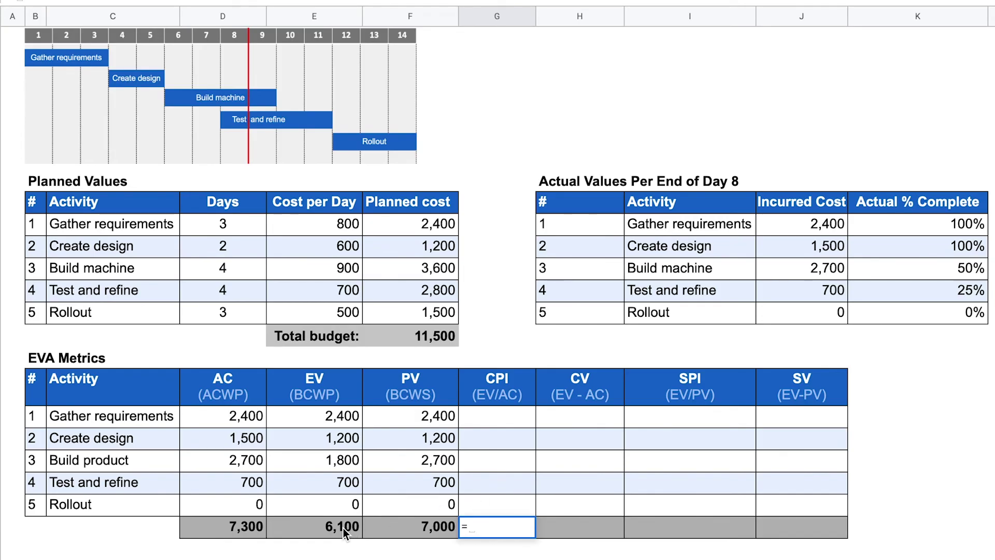
{"action": "left_click", "coordinate": [343, 528]}
{"action": "type", "text": "/"}
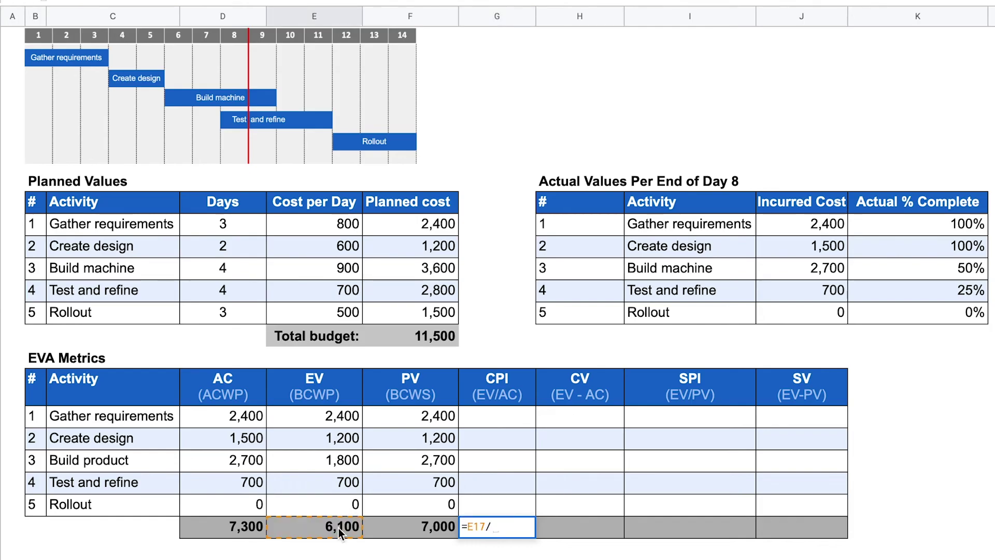
{"action": "left_click", "coordinate": [237, 527]}
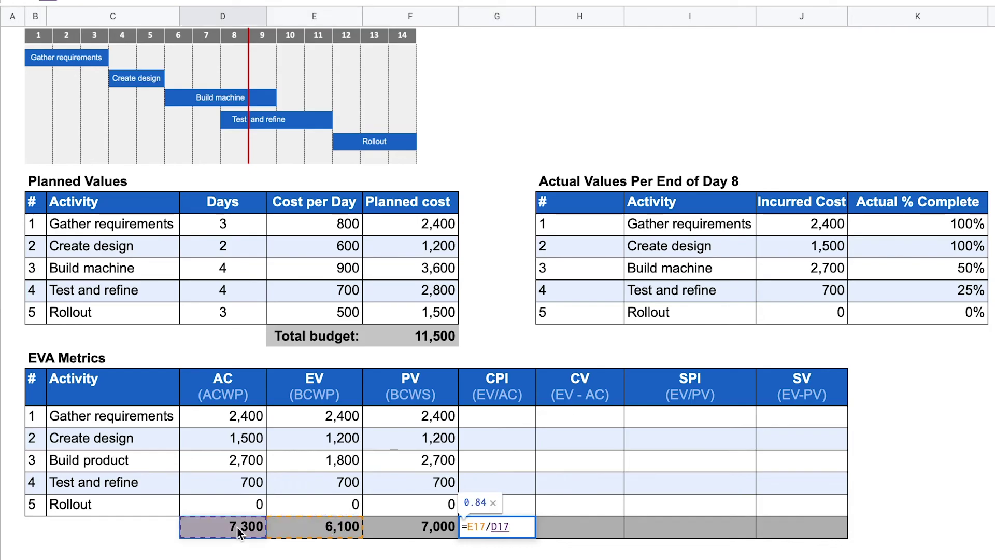
{"action": "key", "text": "Return"}
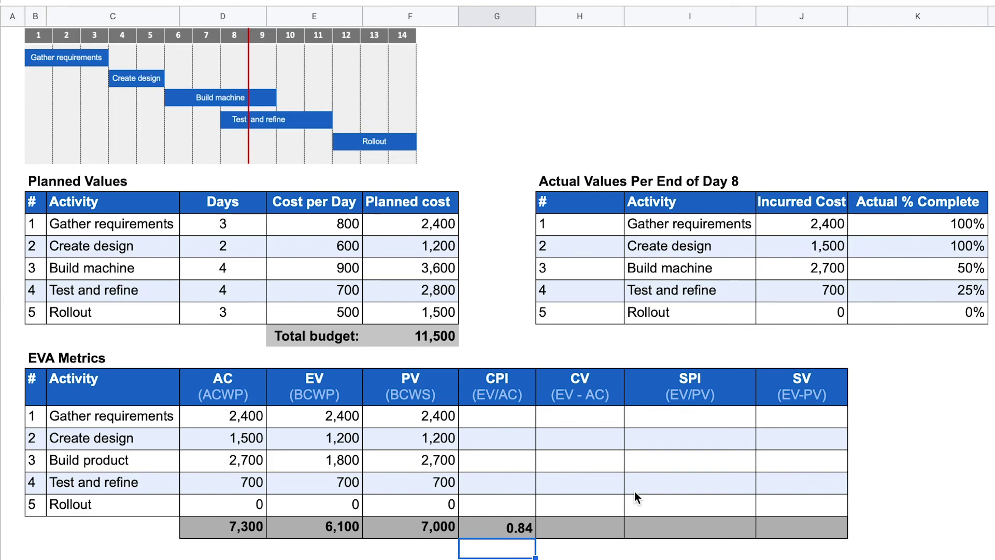
Step: Calculate the overall CV in the totals row as total EV minus total AC with =E17-D17
{"action": "left_click", "coordinate": [592, 527]}
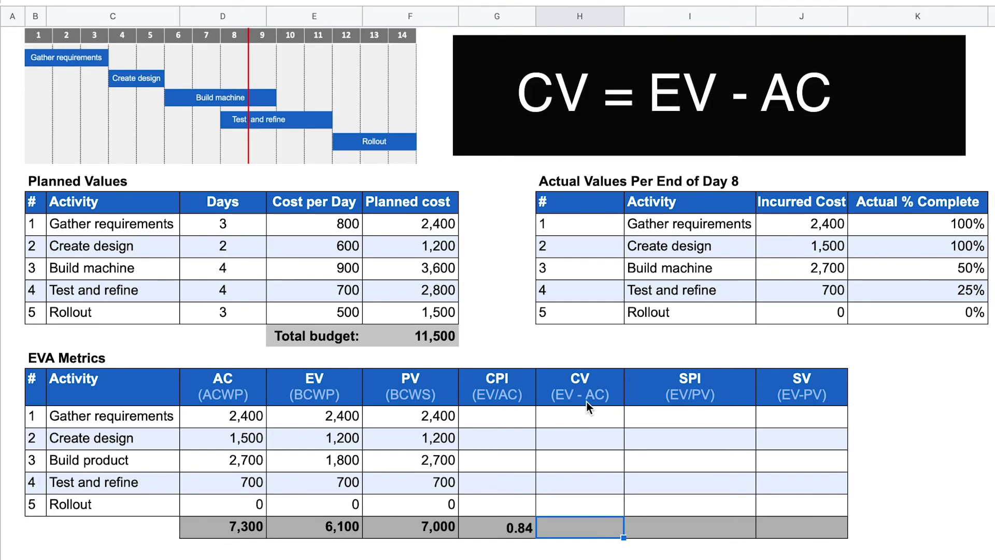
{"action": "type", "text": "="}
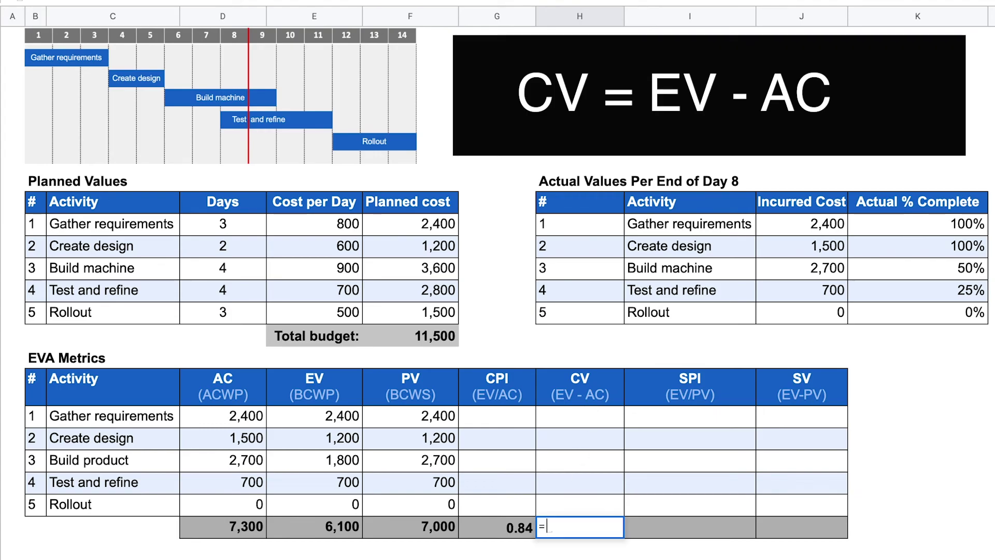
{"action": "left_click", "coordinate": [343, 527]}
{"action": "type", "text": "-"}
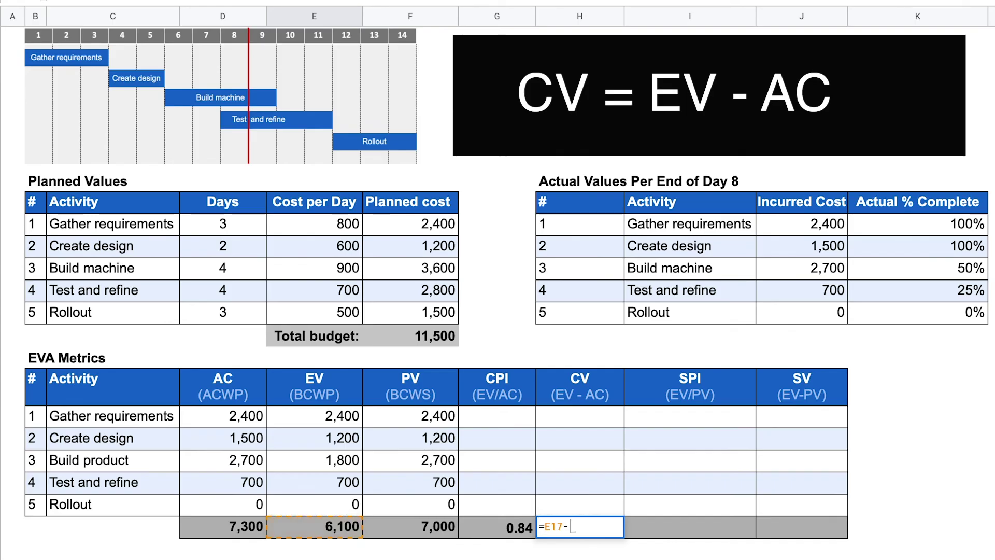
{"action": "left_click", "coordinate": [241, 527]}
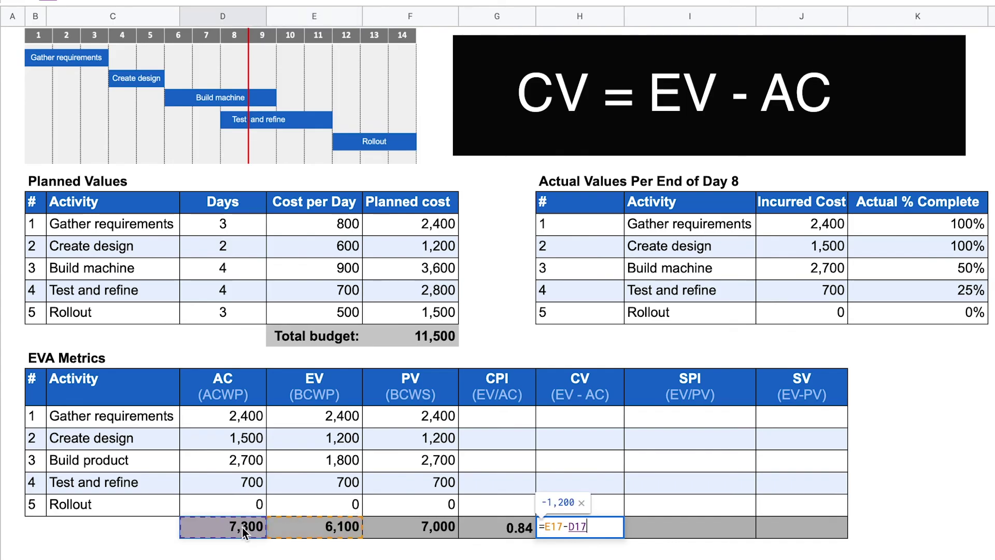
{"action": "key", "text": "Return"}
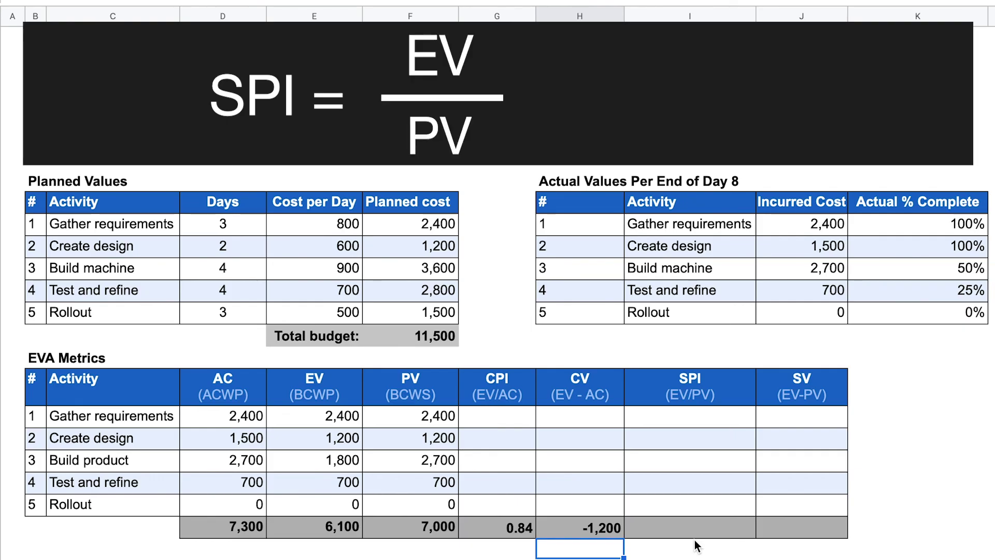
Step: Calculate the overall SPI in the totals row by dividing total EV by total PV with =E17/F17
{"action": "left_click", "coordinate": [694, 529]}
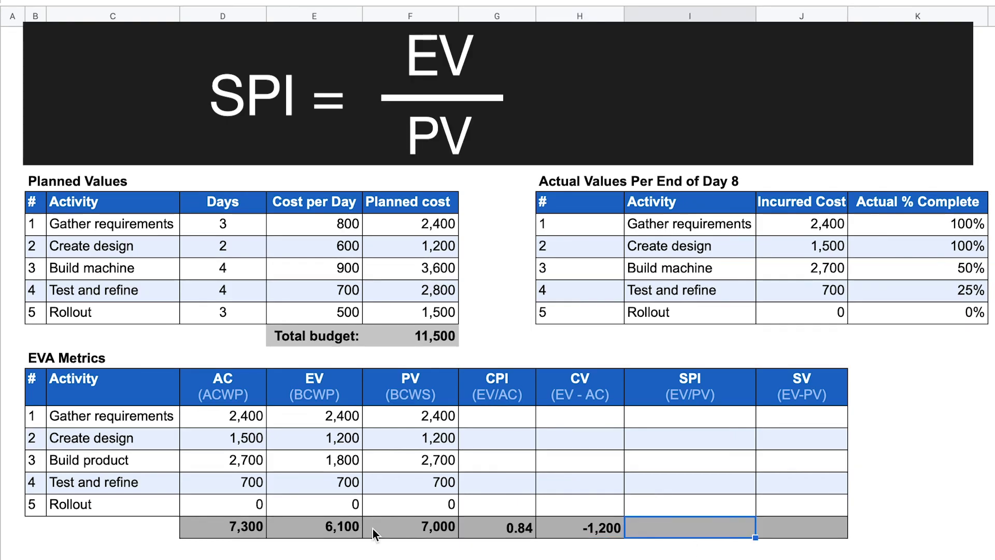
{"action": "left_click", "coordinate": [341, 529]}
{"action": "left_click", "coordinate": [698, 524]}
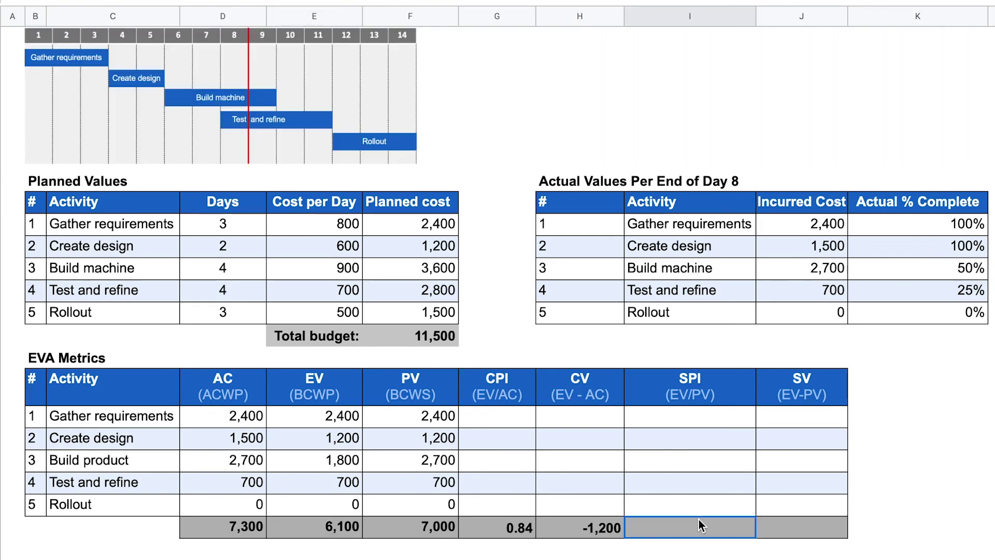
{"action": "type", "text": "="}
{"action": "left_click", "coordinate": [334, 525]}
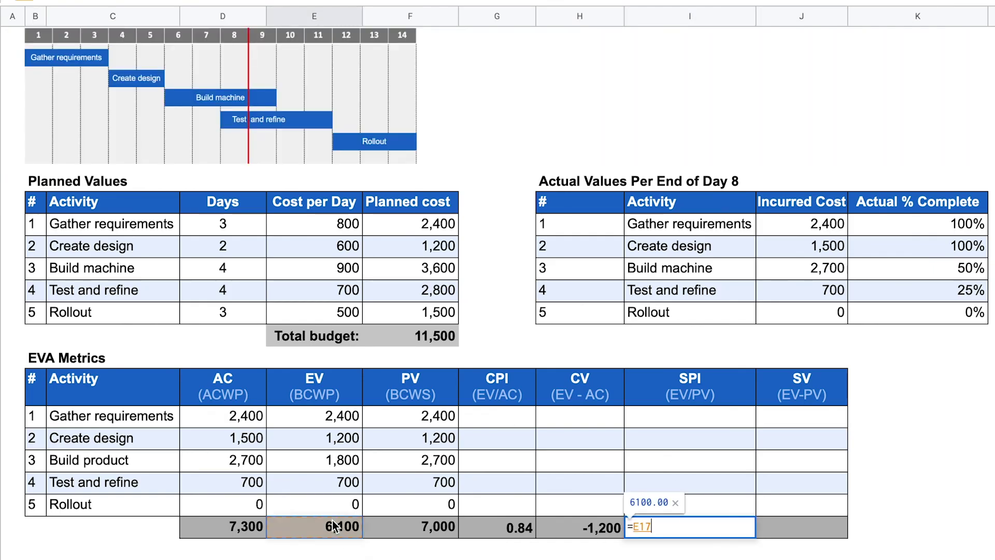
{"action": "type", "text": "/"}
{"action": "left_click", "coordinate": [434, 526]}
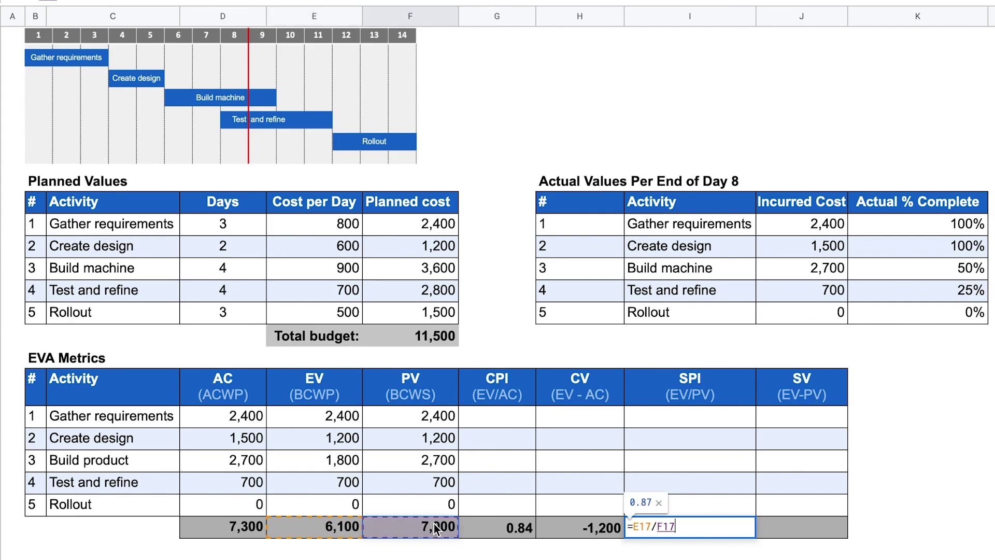
{"action": "key", "text": "Return"}
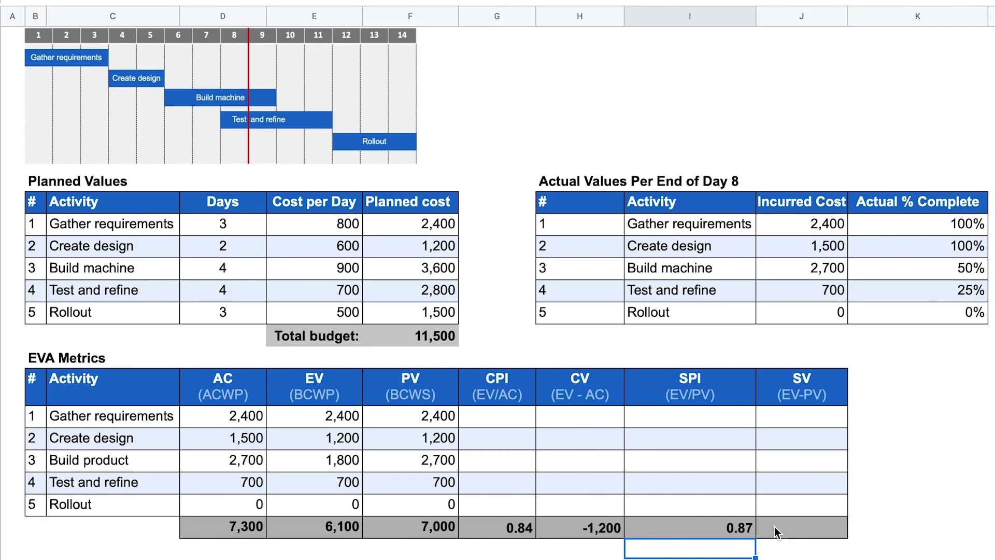
Step: Calculate the overall SV in the totals row as total EV minus total PV with =E17-F17
{"action": "left_click", "coordinate": [806, 529]}
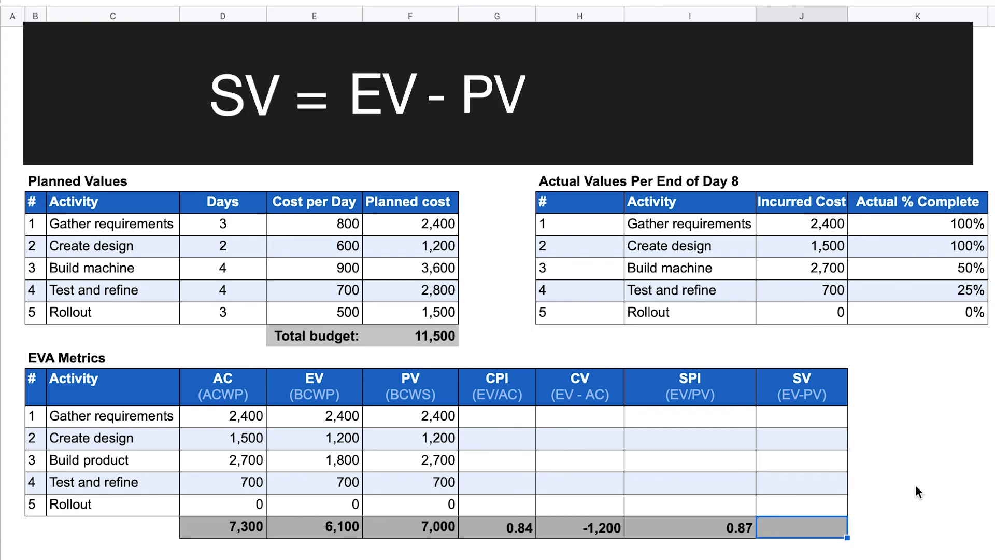
{"action": "type", "text": "="}
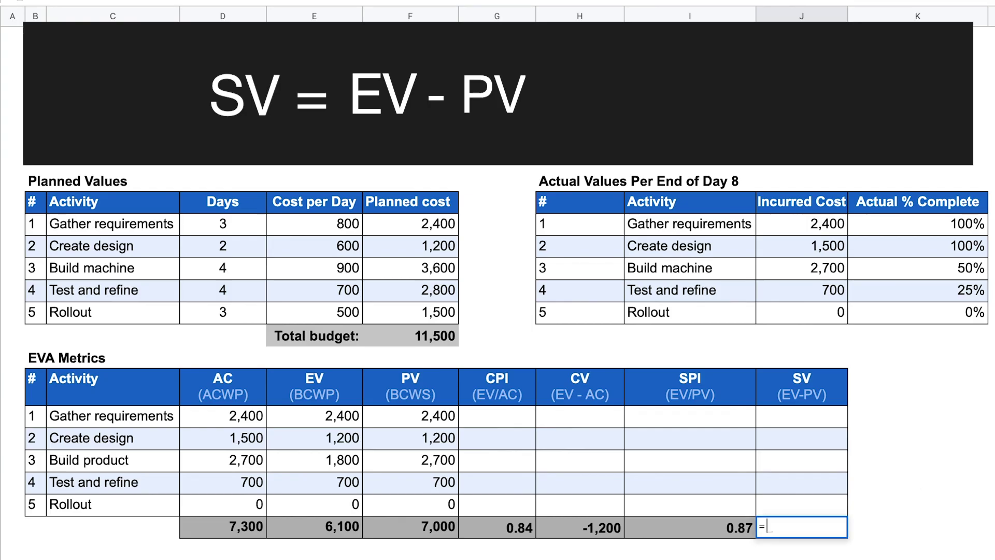
{"action": "left_click", "coordinate": [338, 526]}
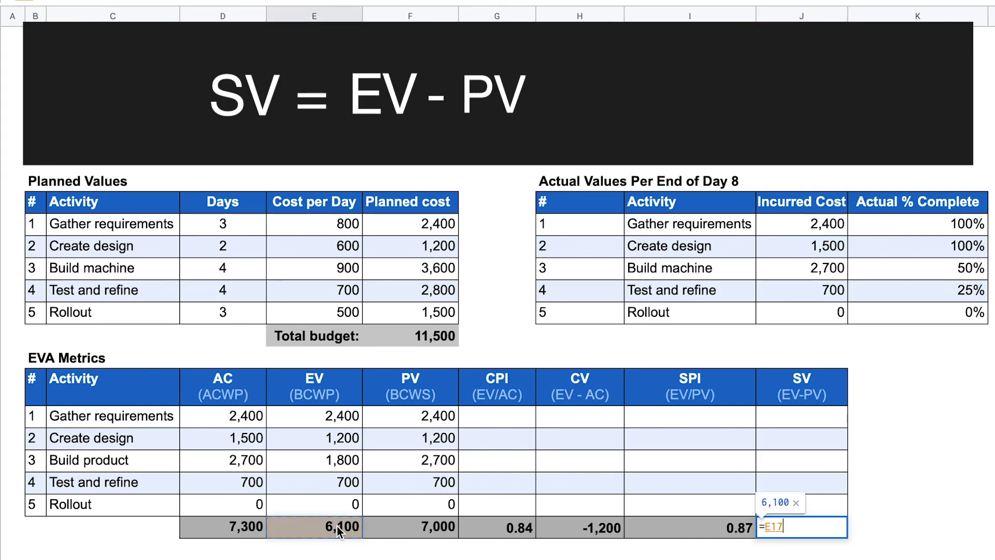
{"action": "type", "text": "-"}
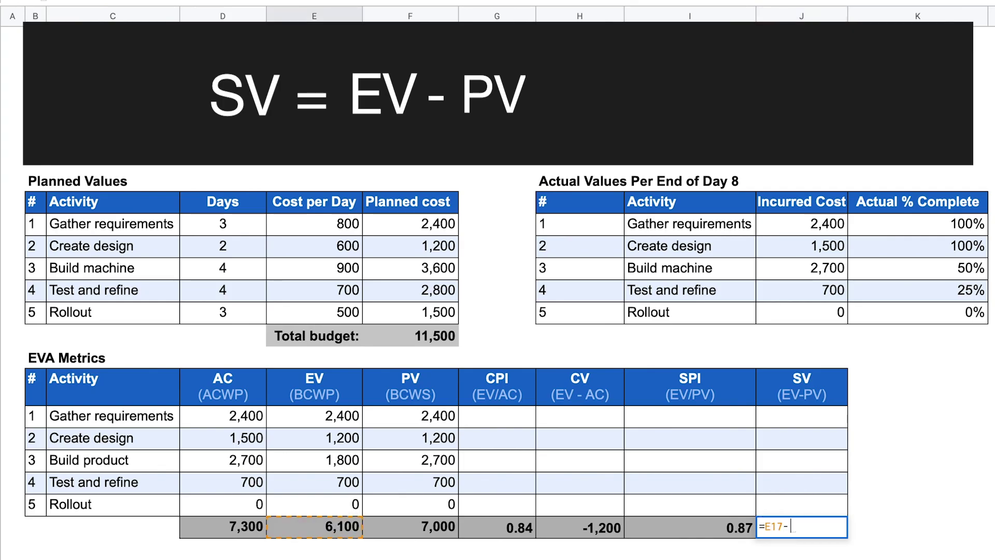
{"action": "left_click", "coordinate": [440, 527]}
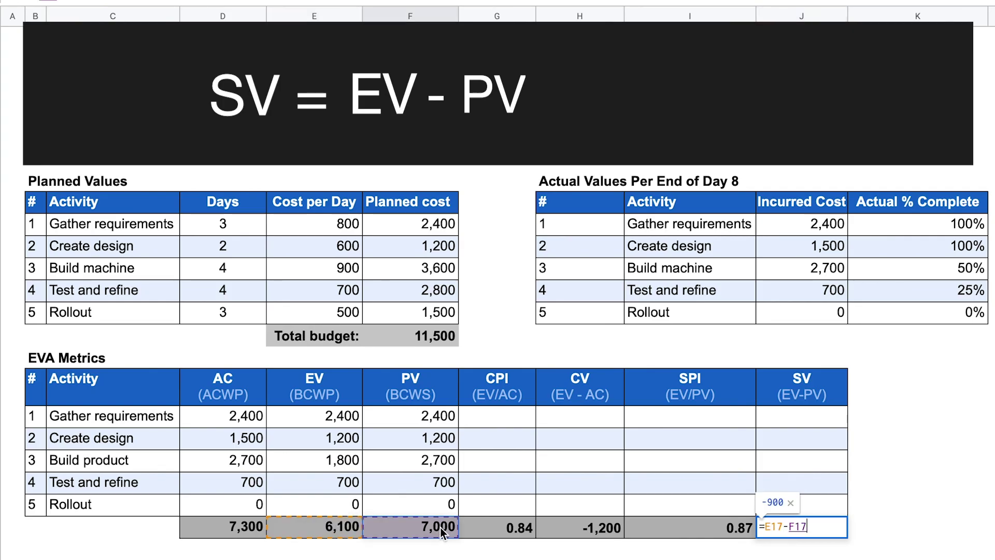
{"action": "key", "text": "Return"}
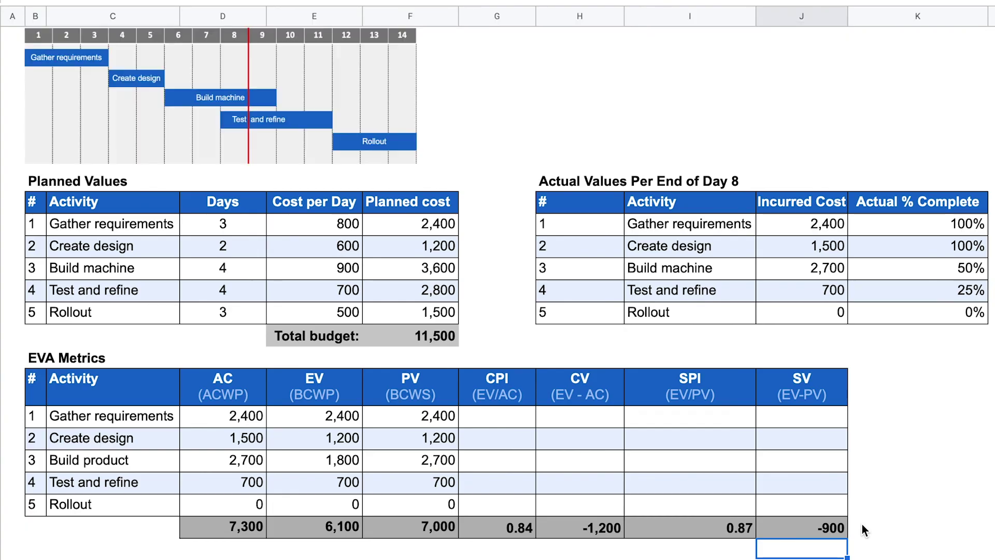